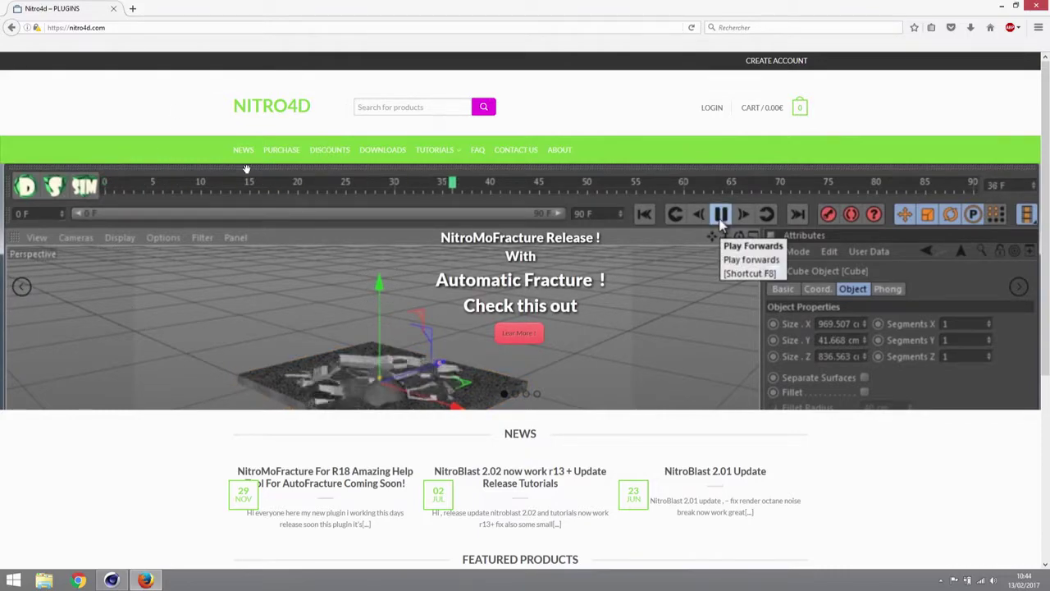
Look over the news and featured products on the Nitro4D home page, and open the site's Downloads section
scroll(176, 469, down, 3)
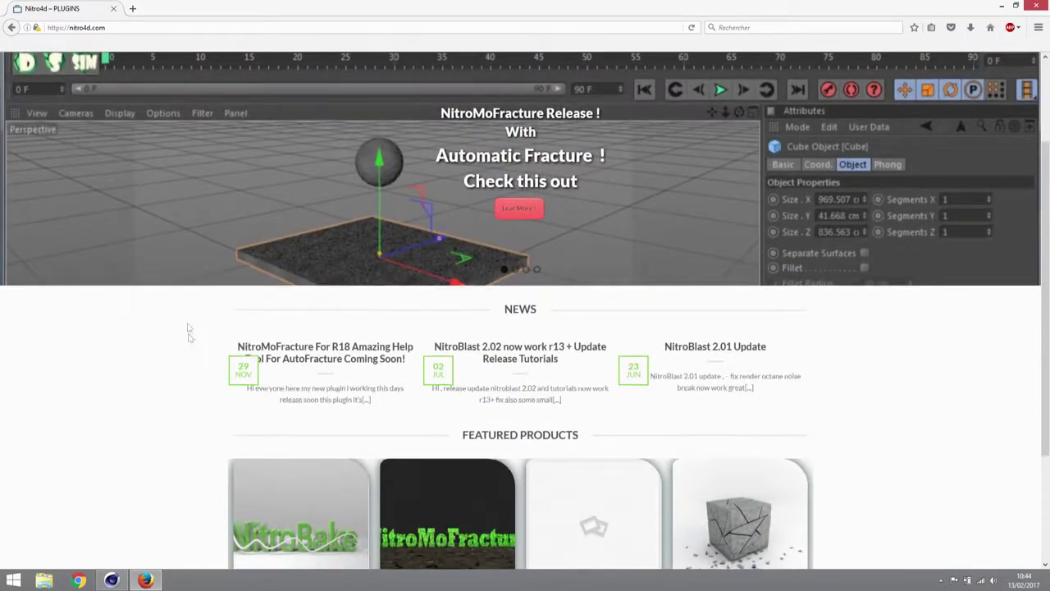
scroll(342, 191, up, 3)
scroll(319, 435, down, 3)
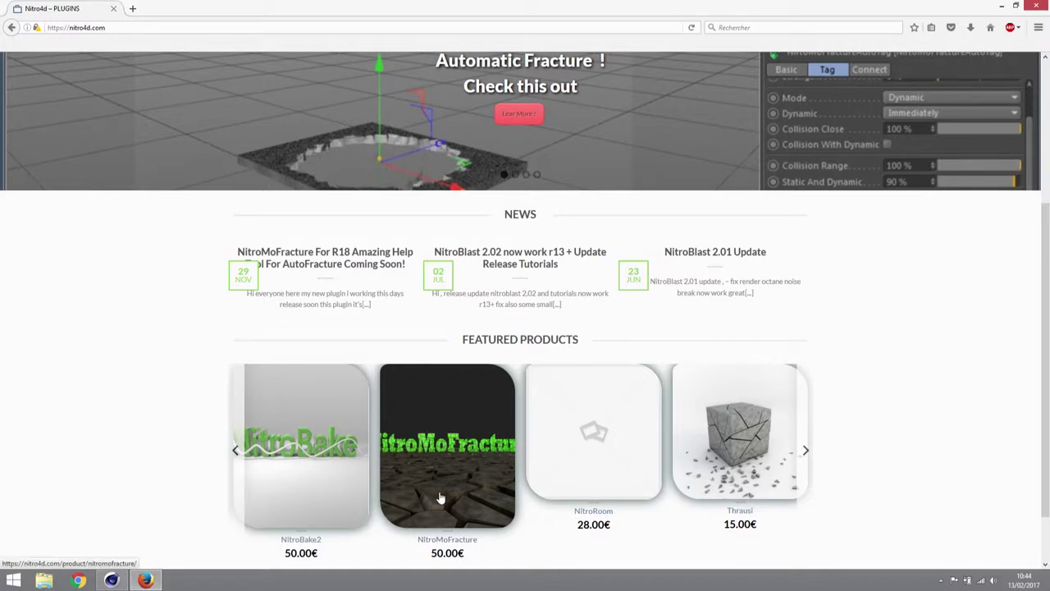
scroll(348, 243, up, 3)
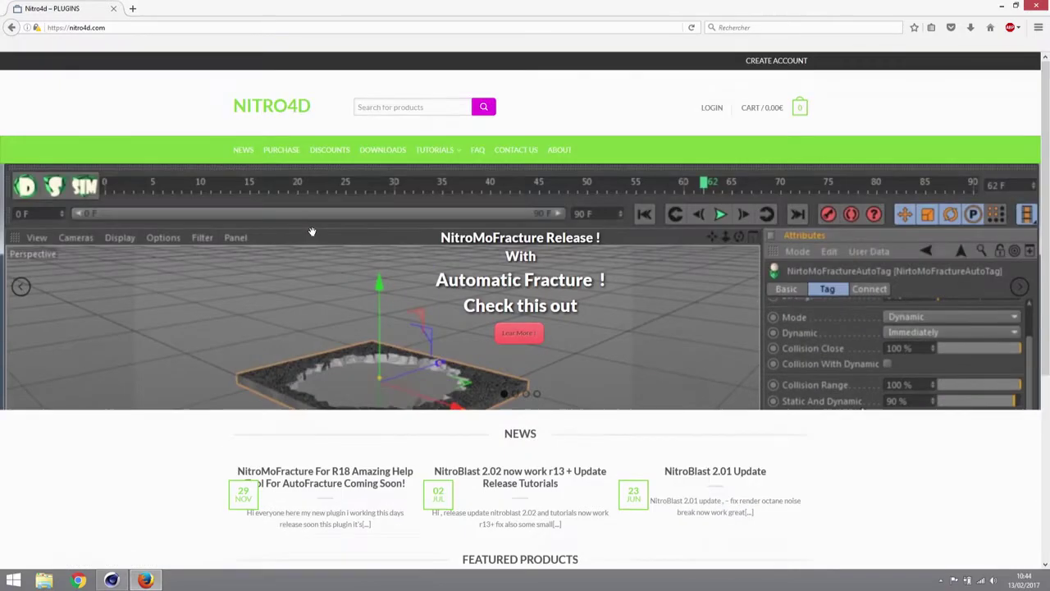
click(382, 155)
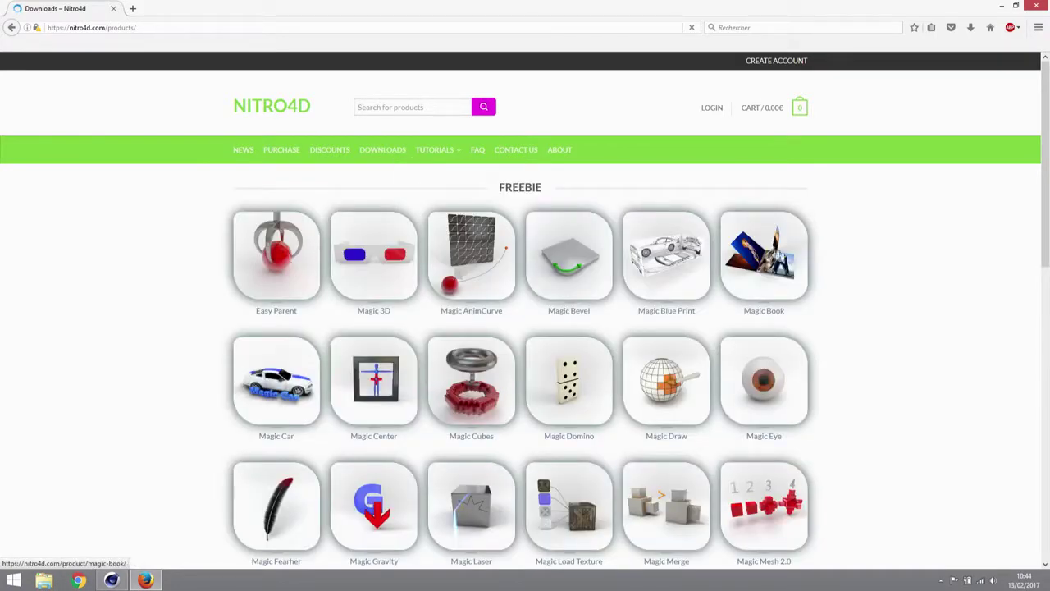
Browse the list of freebie plugins and open the Magic Bevel product page
scroll(189, 357, down, 3)
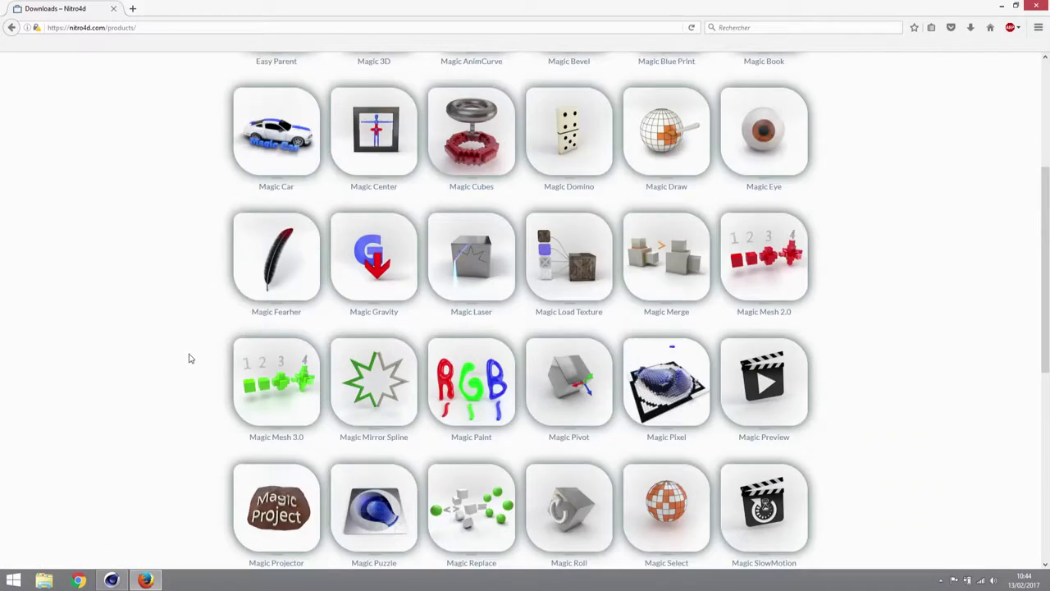
scroll(189, 358, down, 1)
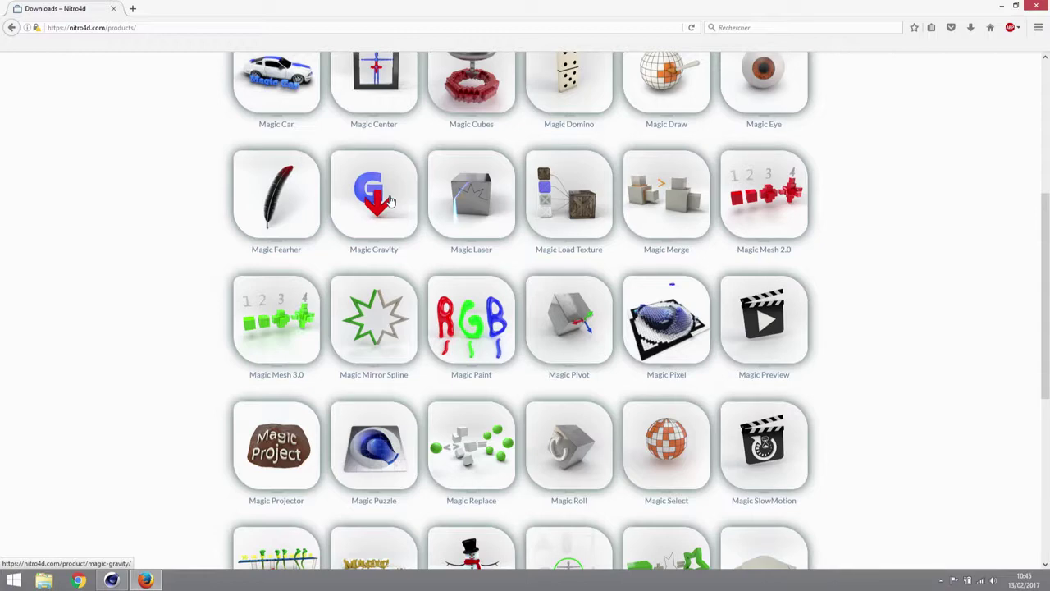
scroll(390, 201, up, 2)
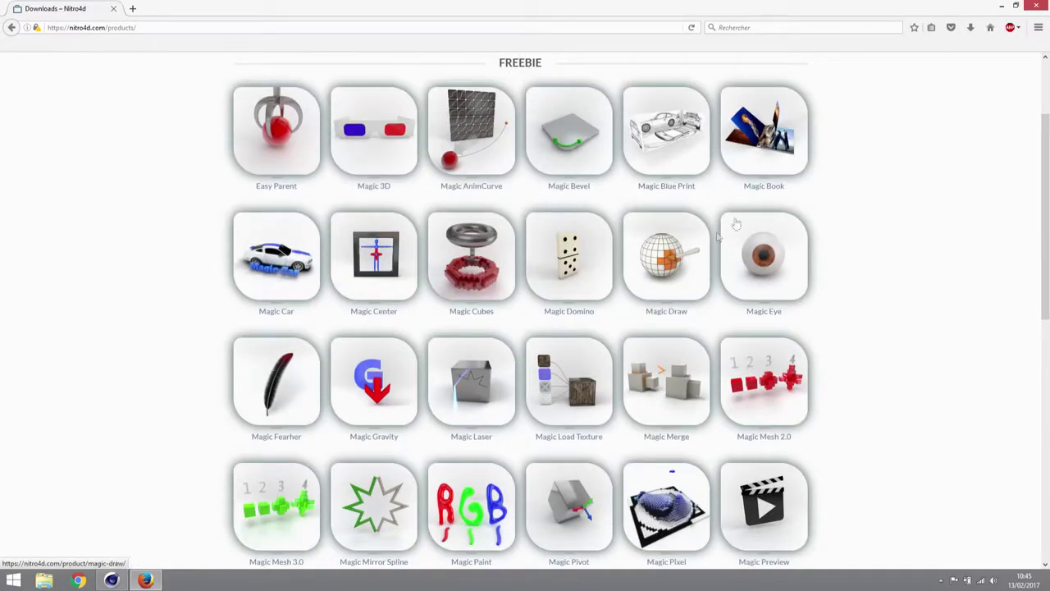
scroll(400, 248, down, 5)
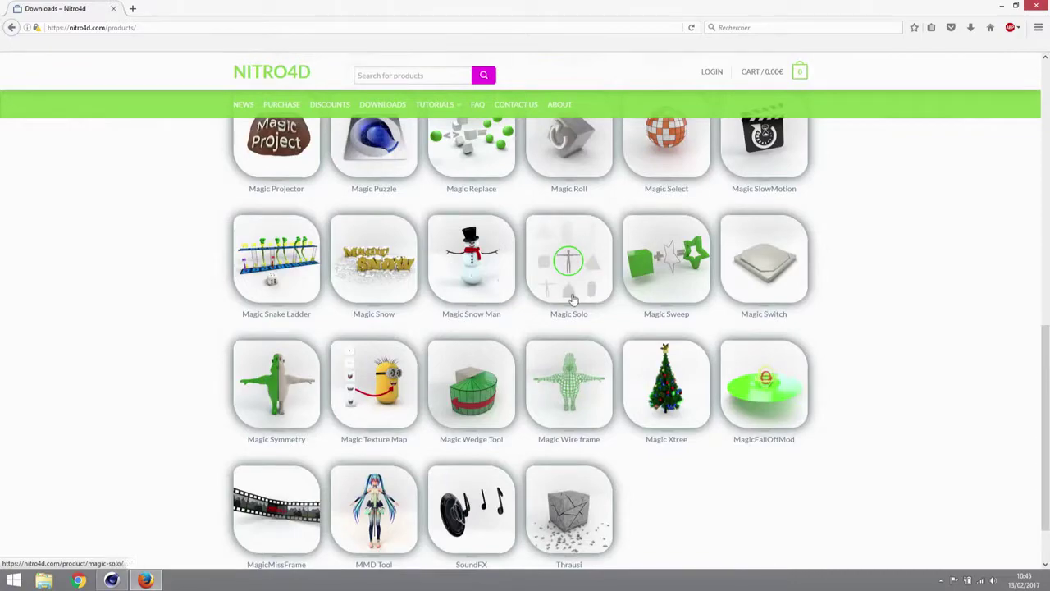
scroll(573, 299, down, 1)
scroll(575, 298, up, 5)
scroll(576, 297, up, 2)
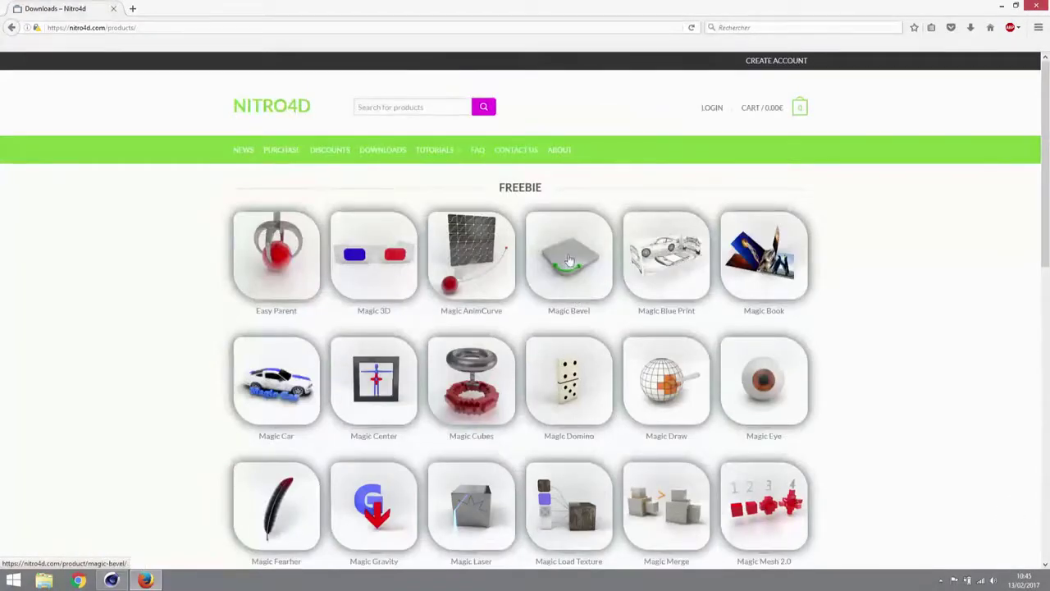
click(570, 260)
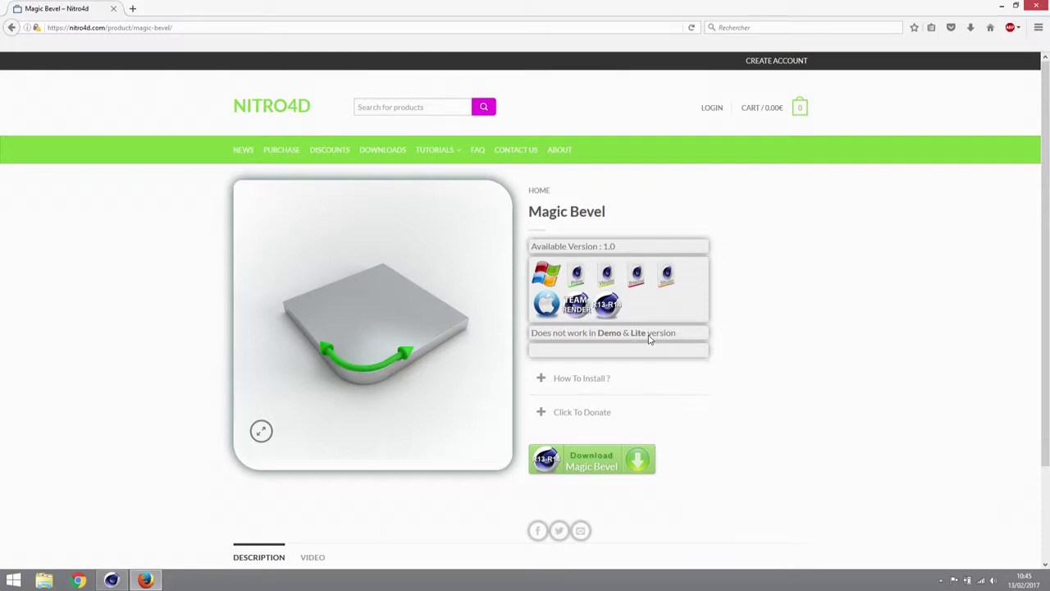
Examine the Magic Bevel description, its video section and the supported platforms and versions
scroll(492, 328, down, 3)
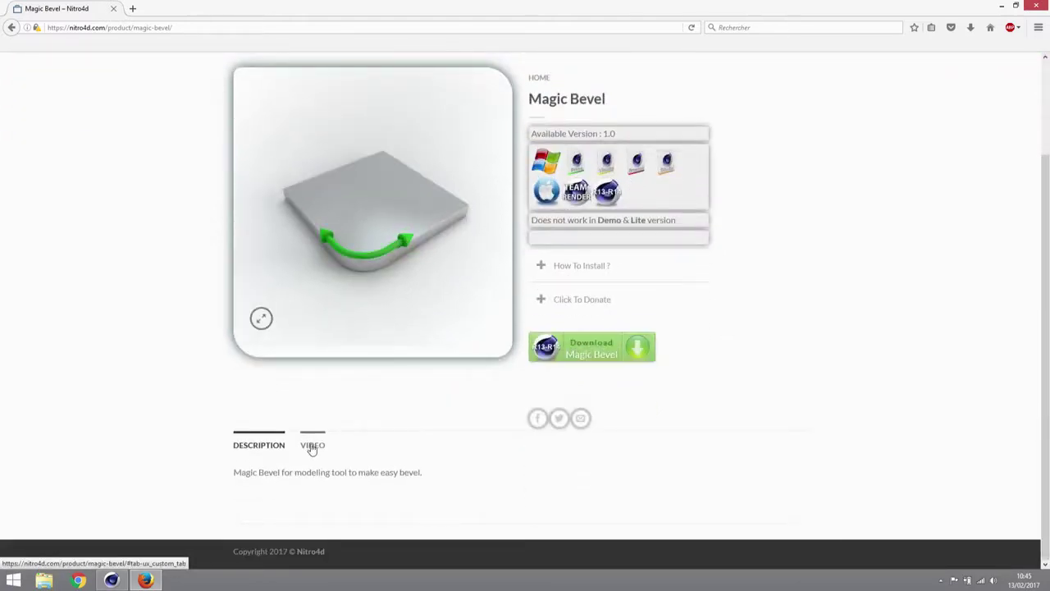
click(311, 446)
scroll(328, 427, down, 3)
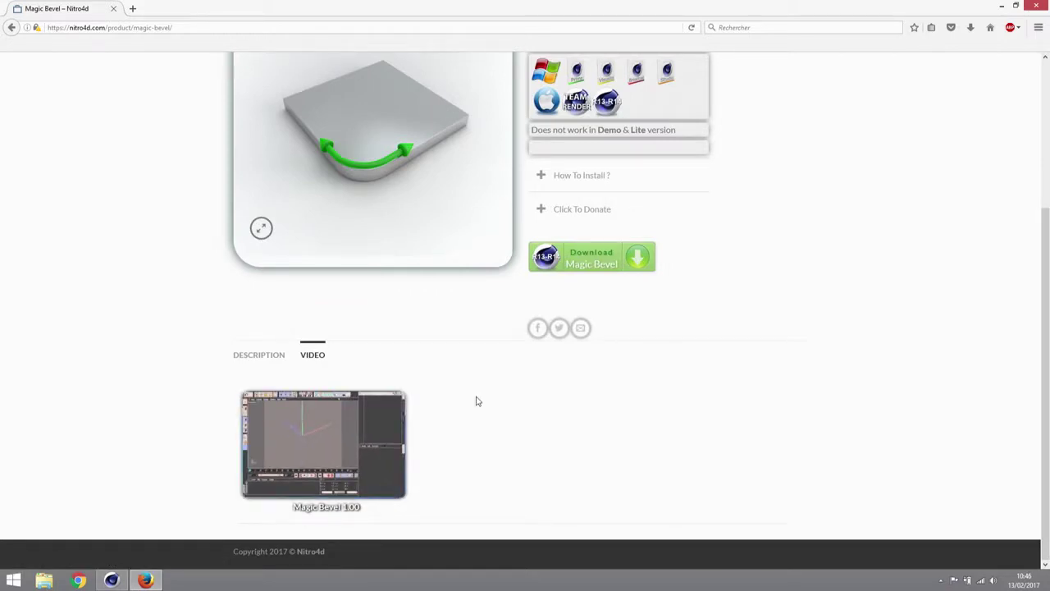
scroll(477, 401, up, 3)
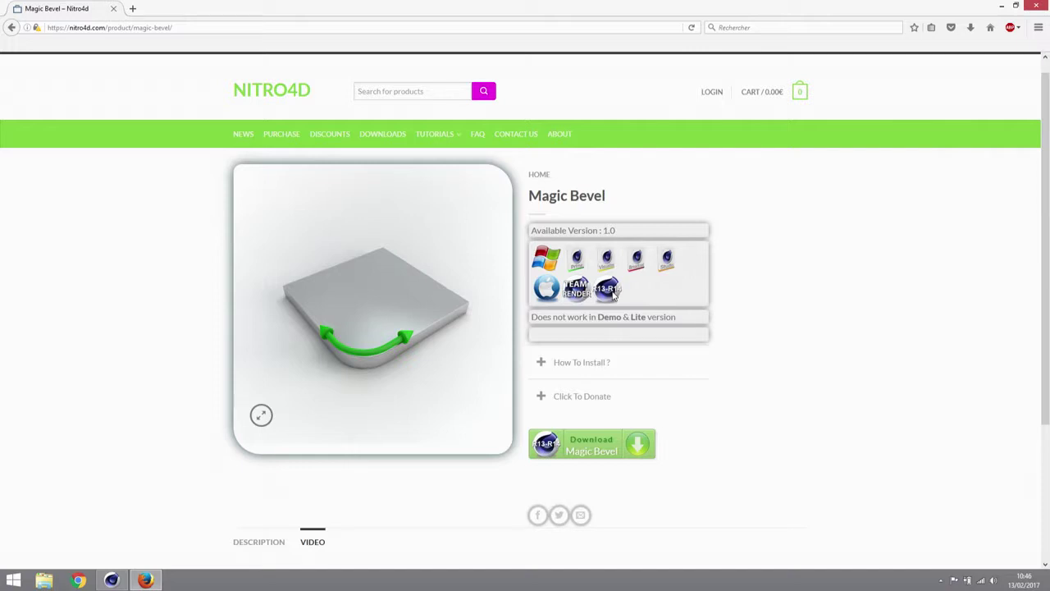
Download Magic-Bevel-R13-R14.zip, choosing to save the file to disk
click(605, 445)
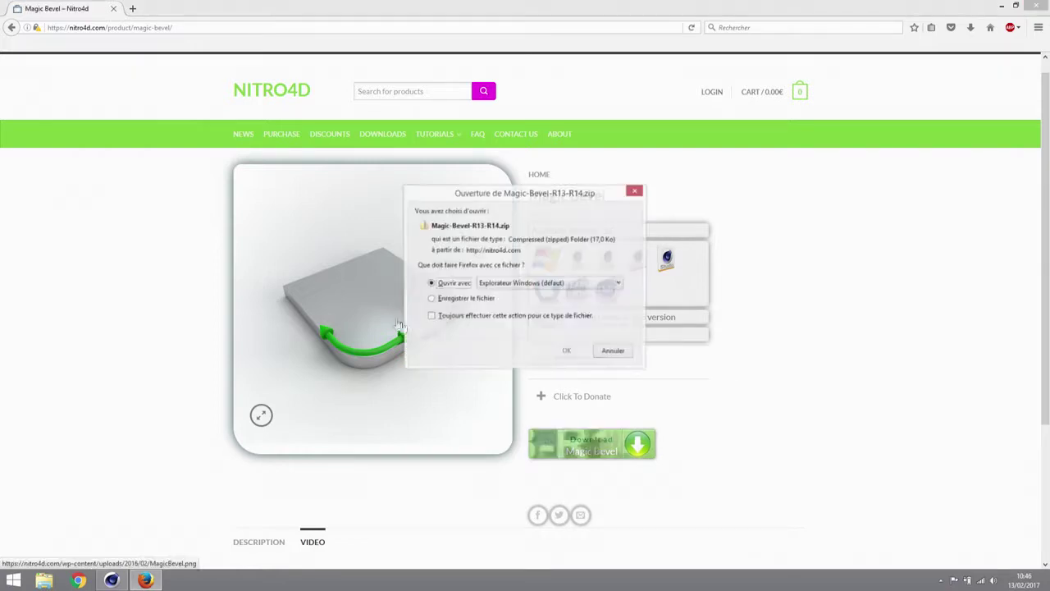
click(443, 300)
drag(516, 199, 668, 168)
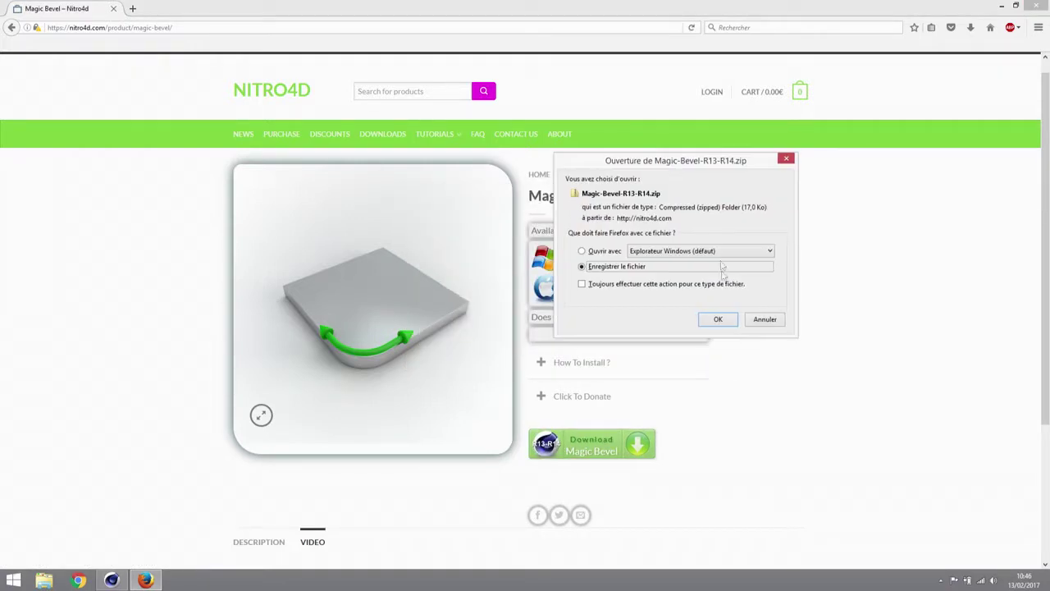
click(718, 320)
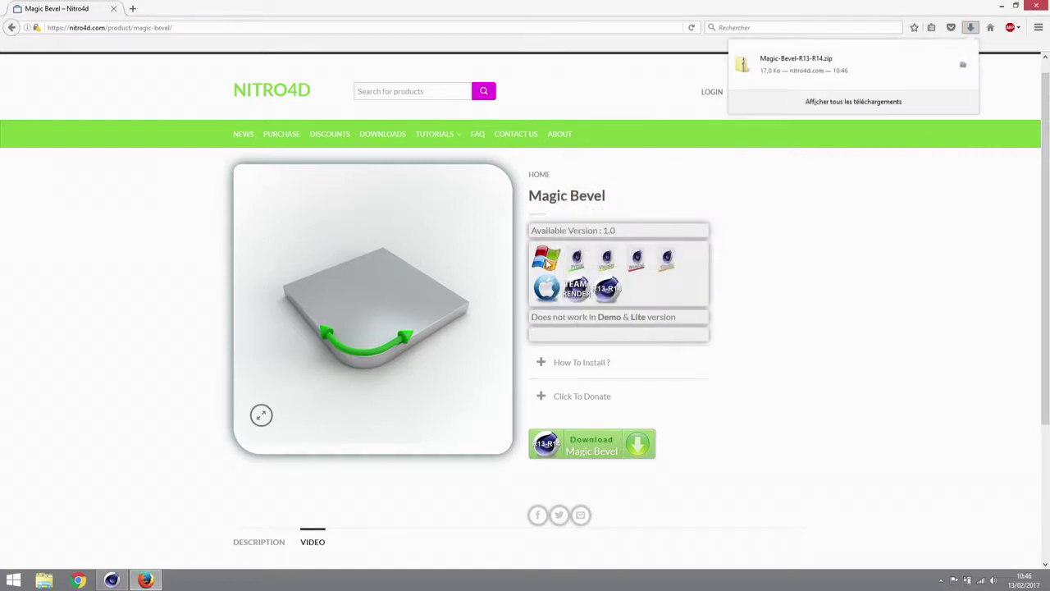
Show all of the browser's downloads and open the folder containing Magic-Bevel-R13-R14.zip
click(861, 103)
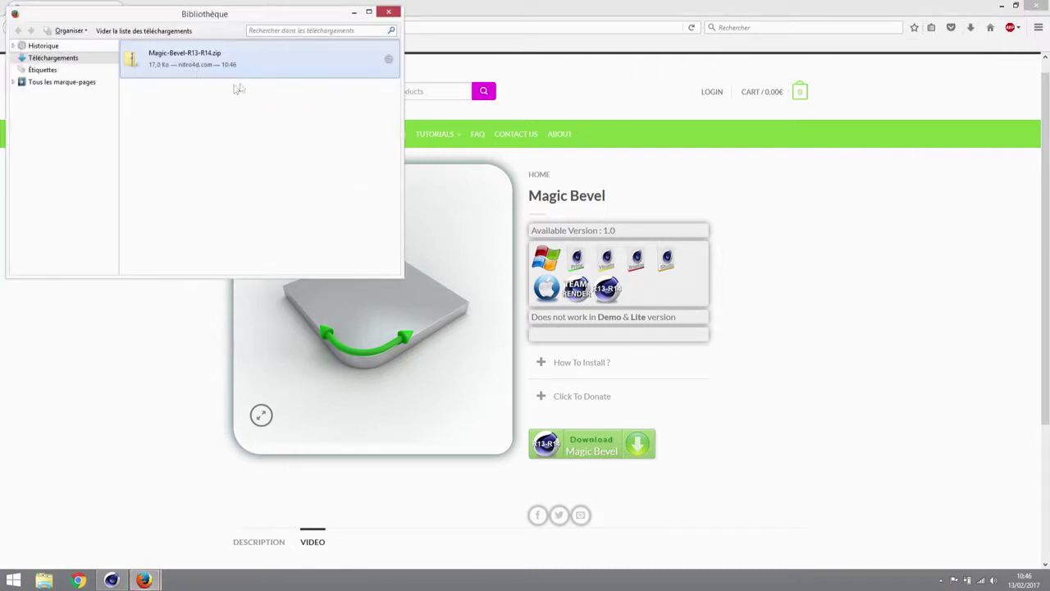
drag(208, 15, 607, 127)
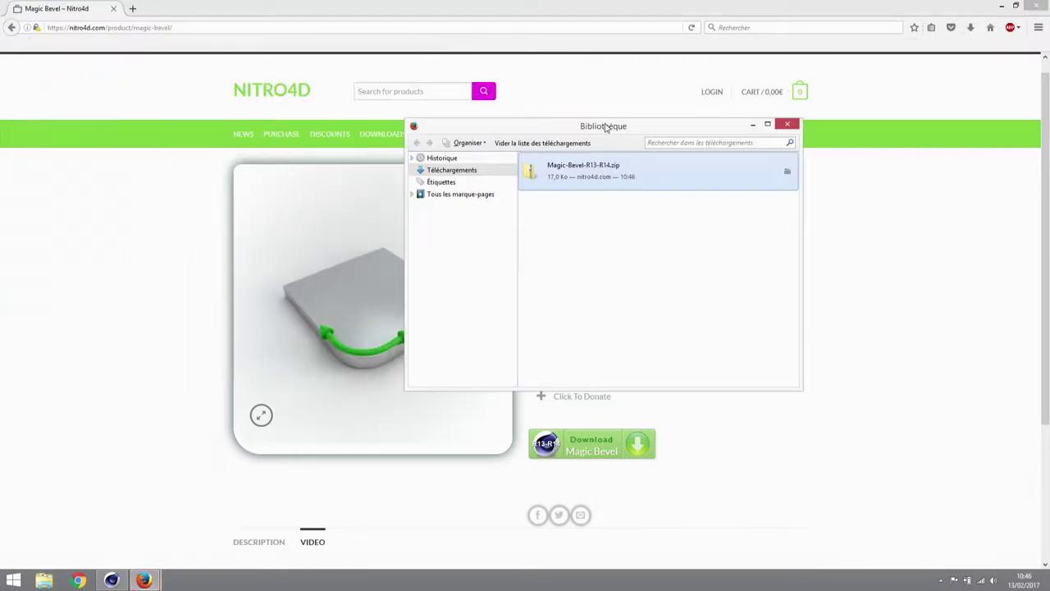
click(786, 171)
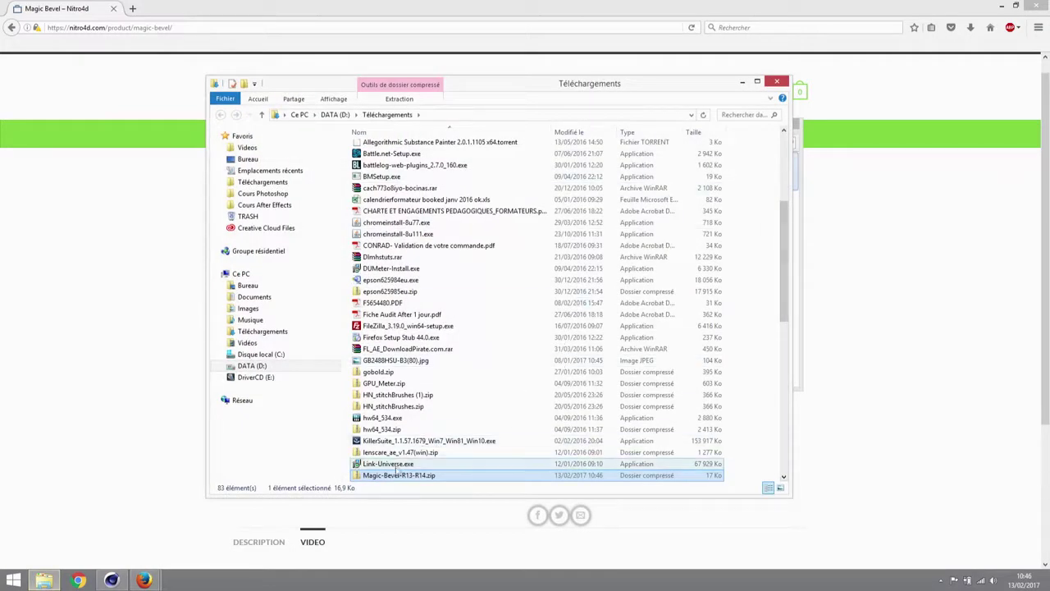
Move Magic-Bevel-R13-R14.zip from the Téléchargements folder to D:\TRASH\VCM C4D
click(392, 476)
key(ctrl+x)
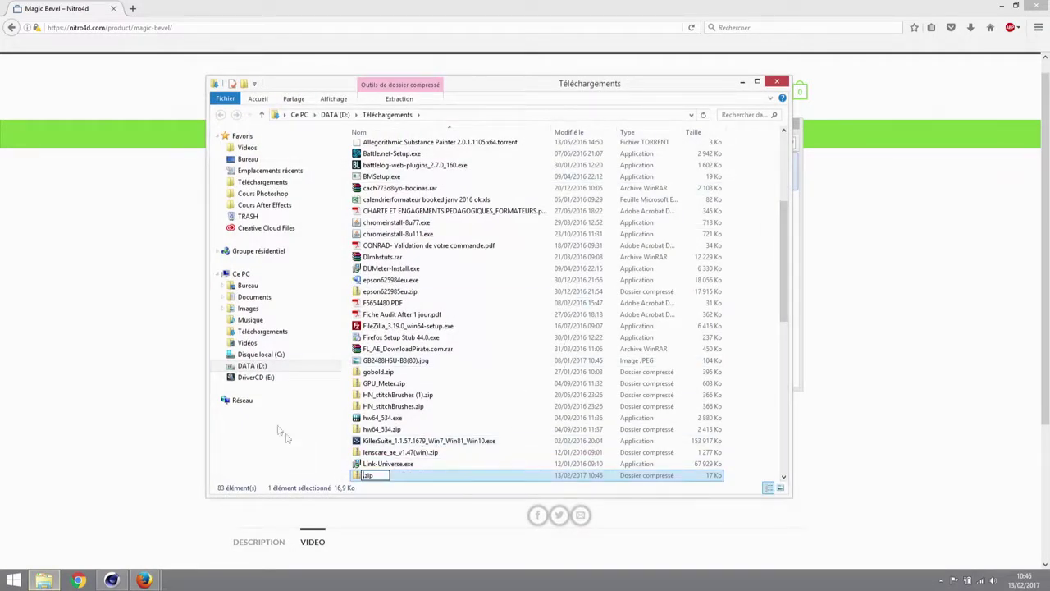
click(239, 366)
click(591, 287)
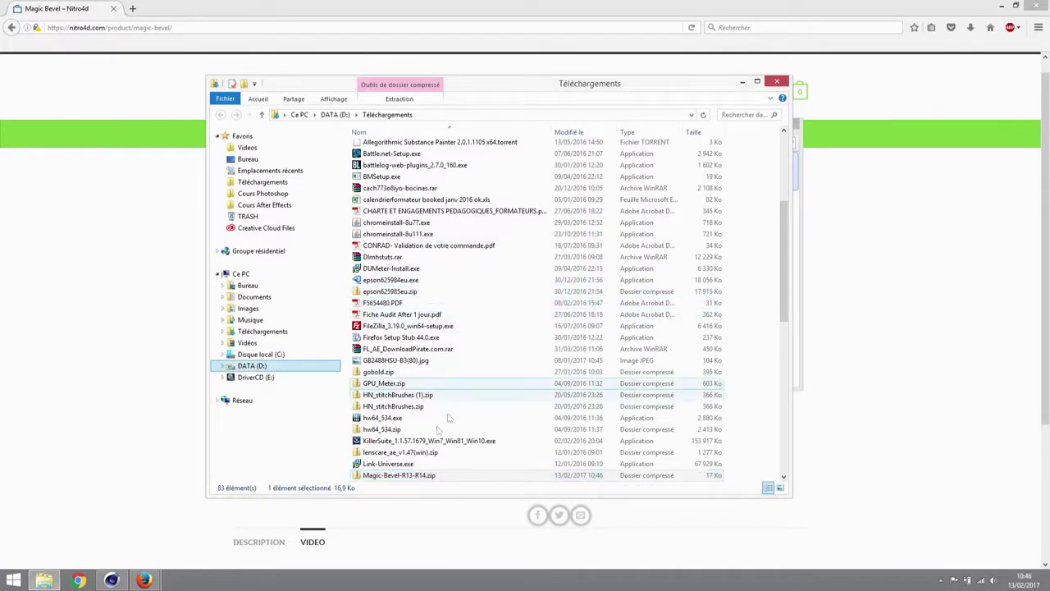
click(251, 366)
double_click(374, 310)
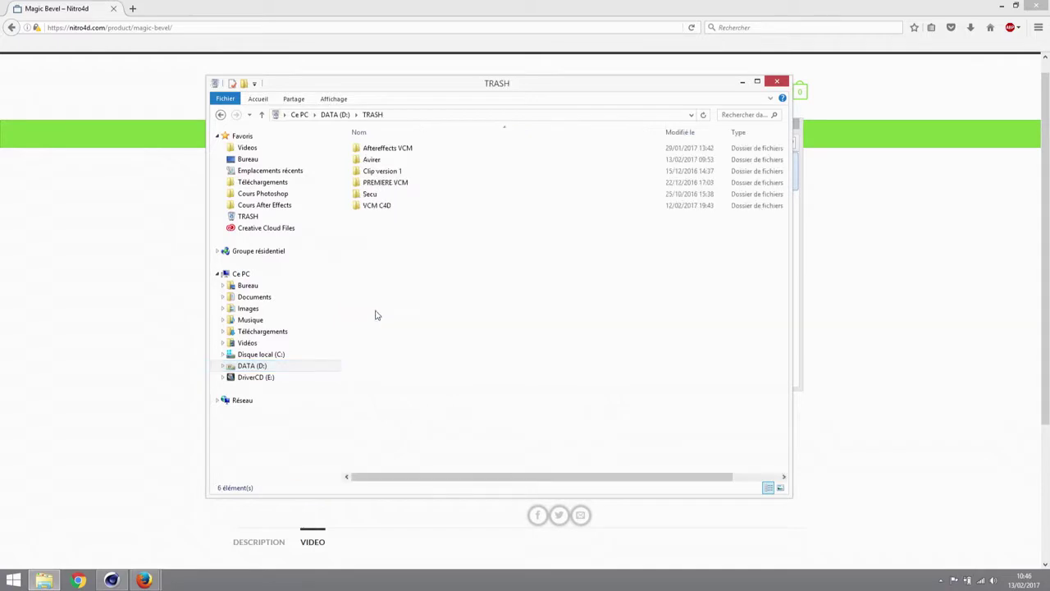
double_click(382, 205)
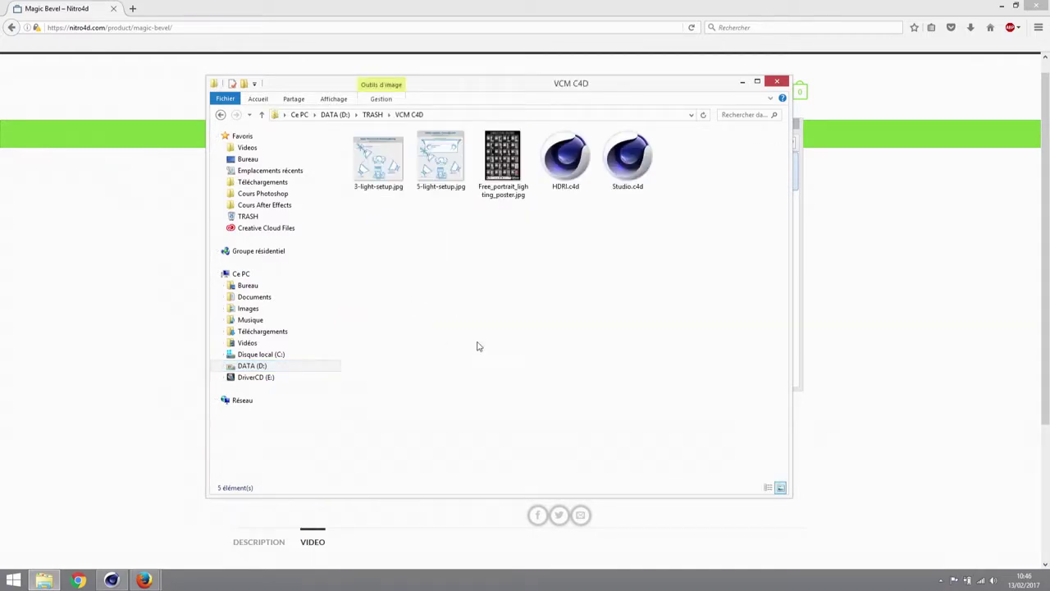
key(ctrl+v)
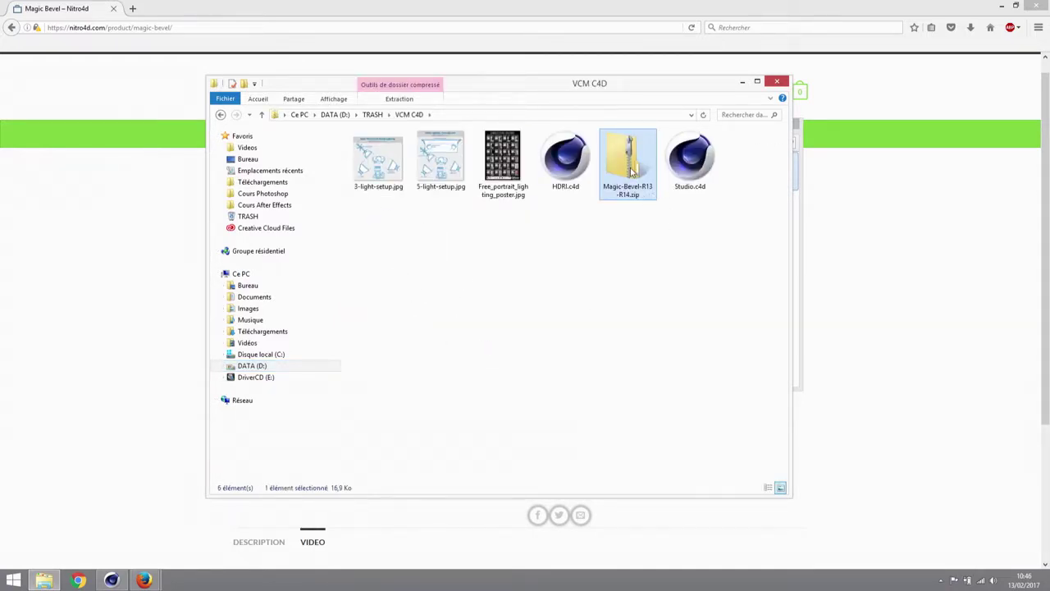
Extract all files of Magic-Bevel-R13-R14.zip to D:\TRASH\VCM C4D\Magic-Bevel-R13-R14
right_click(631, 167)
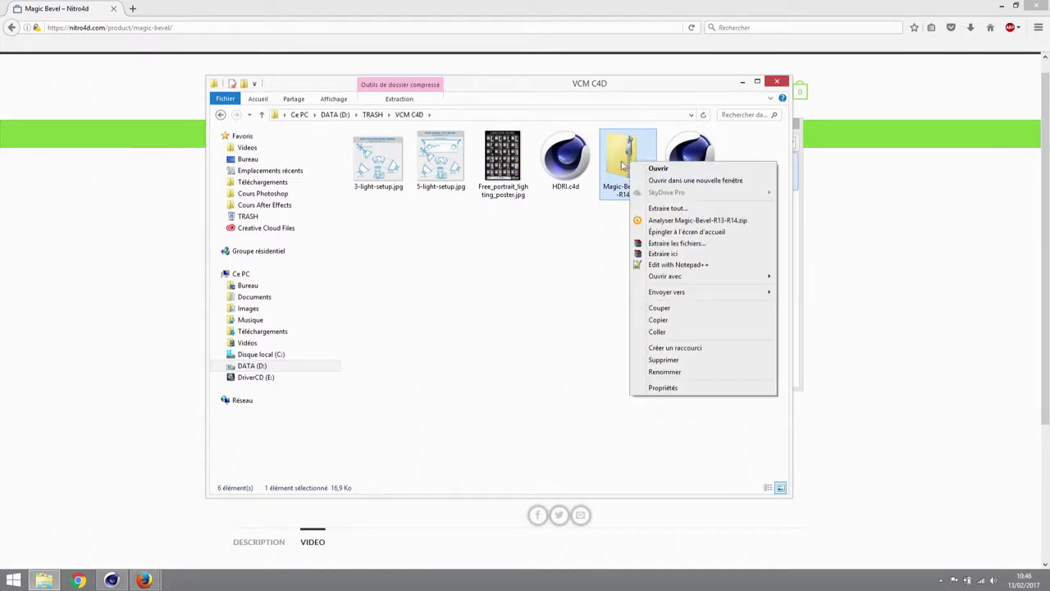
click(668, 210)
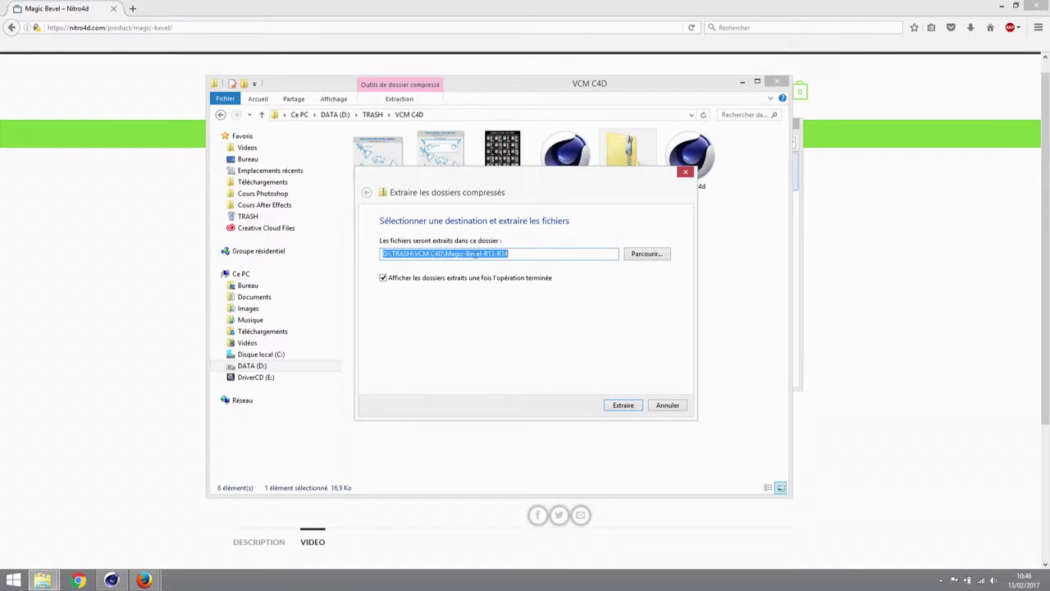
click(623, 405)
Examine the contents of the extracted MagicBevel folder and return to Magic-Bevel-R13-R14
click(394, 169)
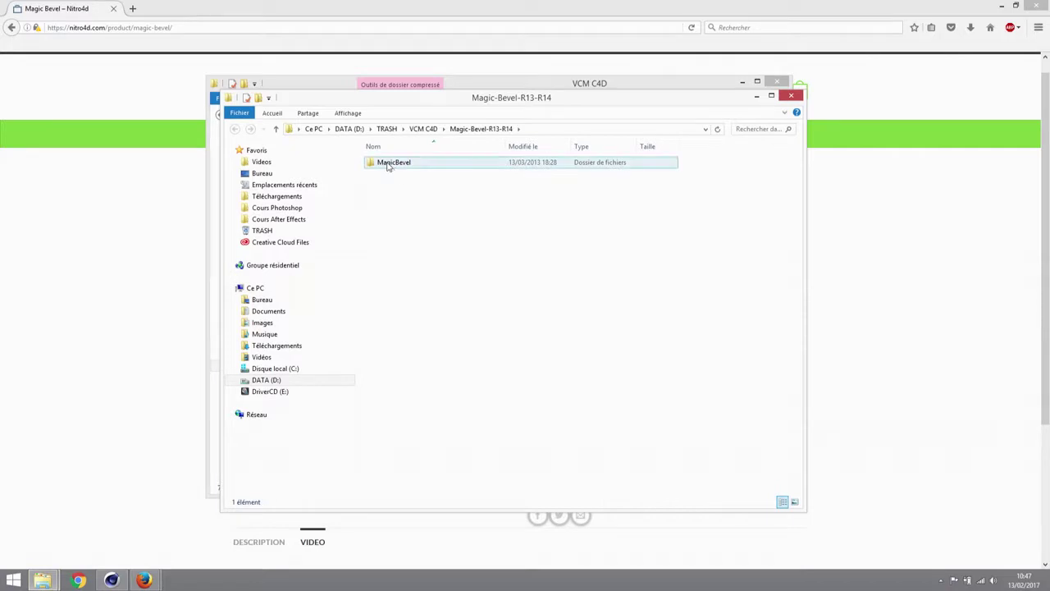
double_click(380, 166)
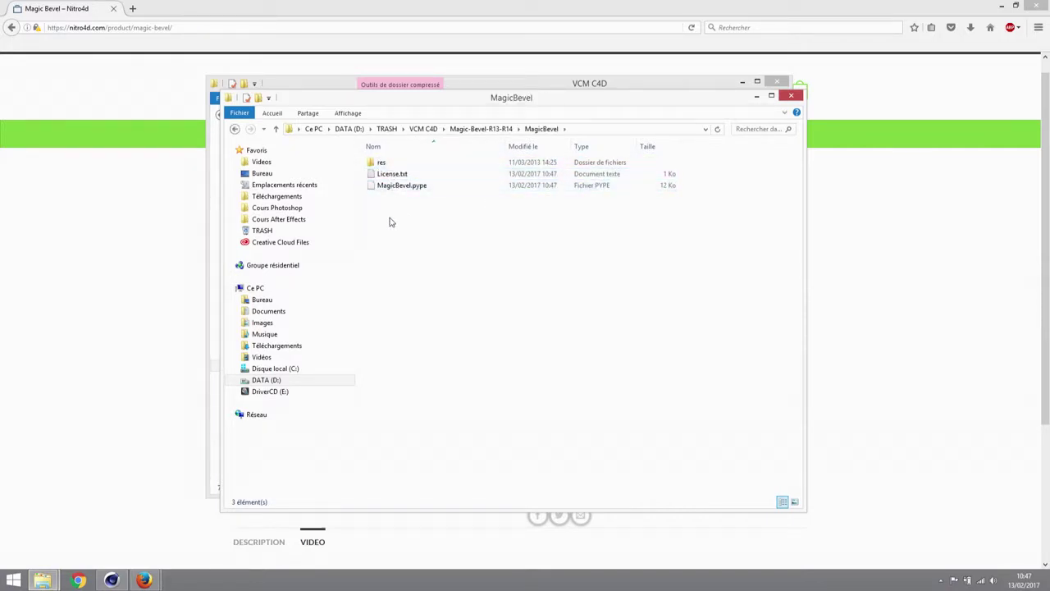
click(480, 129)
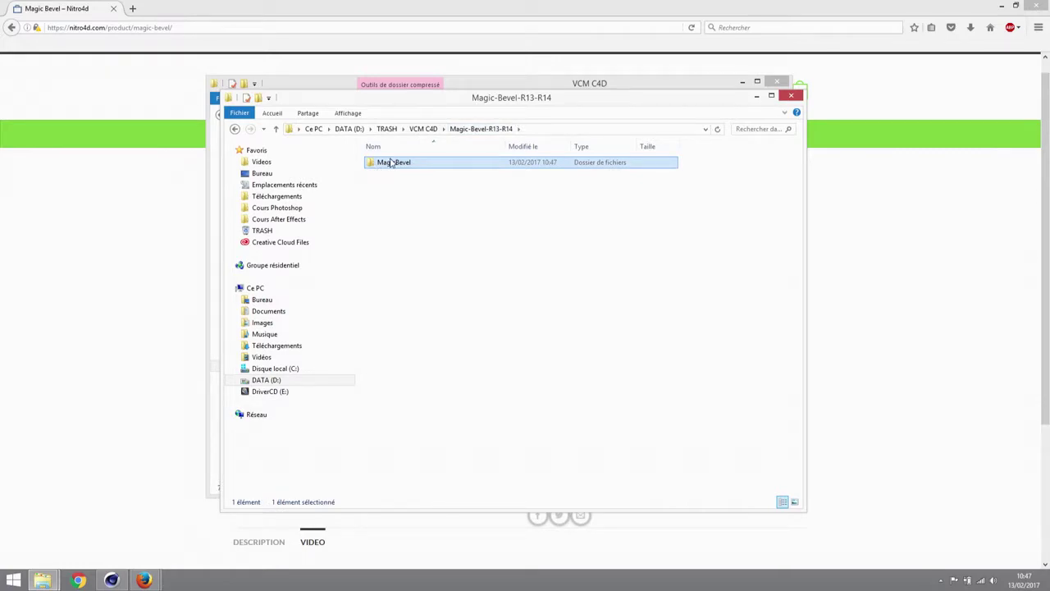
Rearrange the Magic-Bevel-R13-R14 and VCM C4D folder windows so that both are accessible
drag(524, 99, 428, 178)
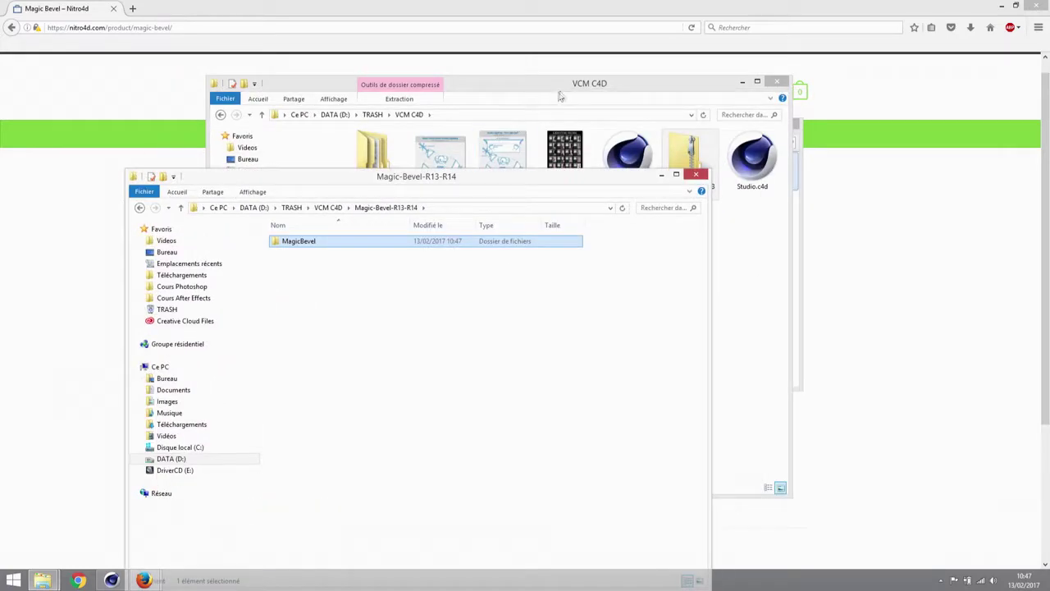
click(562, 89)
drag(562, 89, 697, 83)
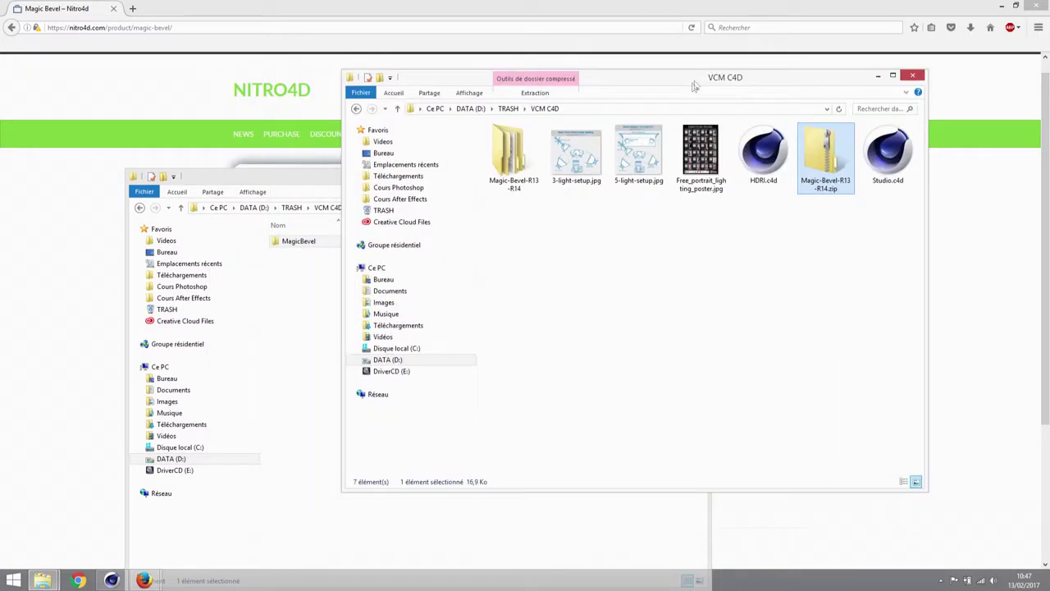
Look for the Cinema 4D installation in C:\Programmes\MAXON and in the Program Files (x86) folders of drives C: and D:
click(391, 350)
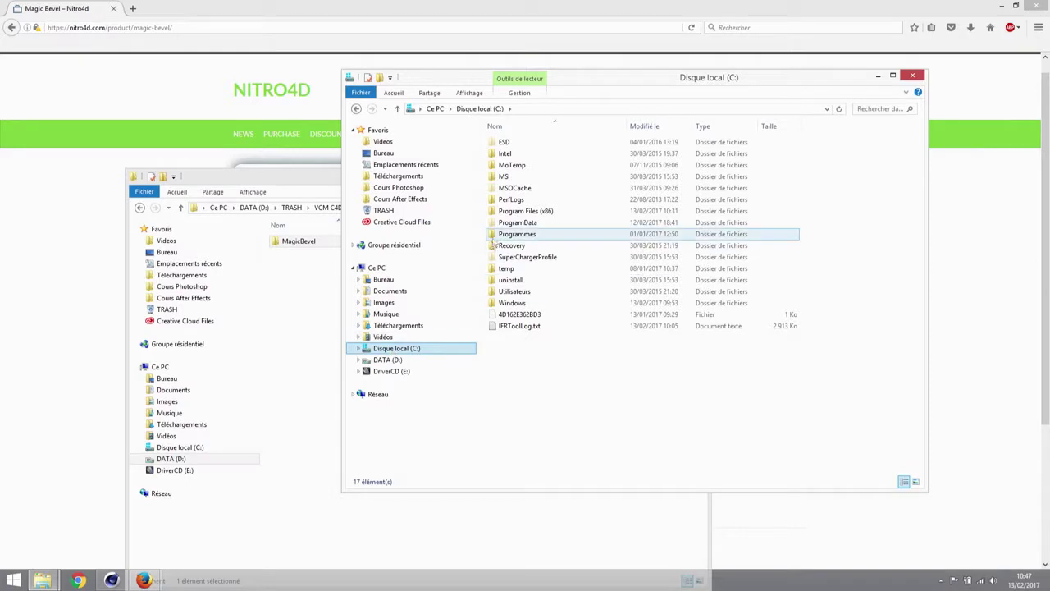
double_click(517, 234)
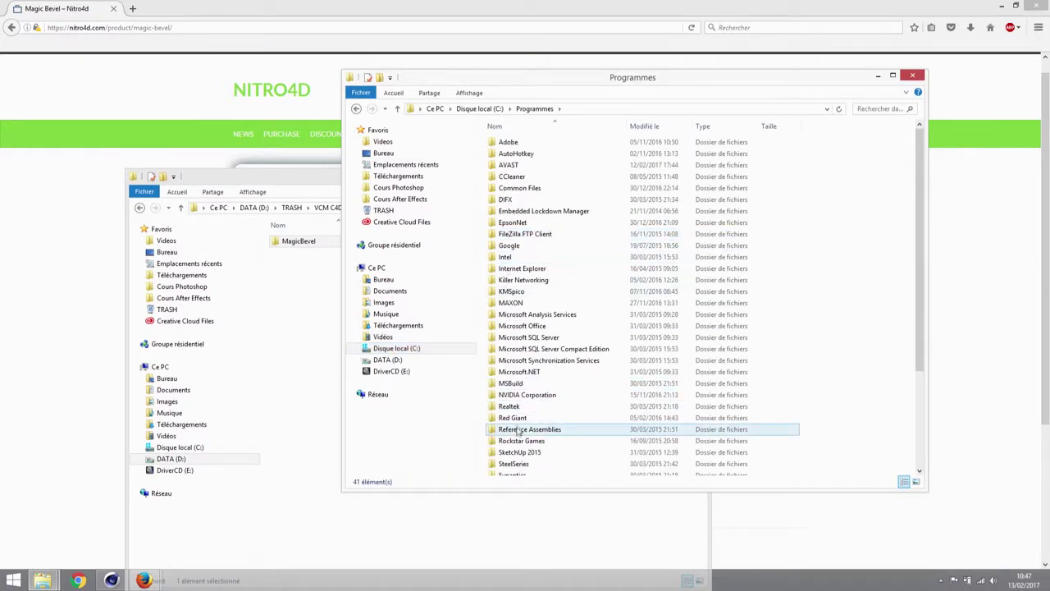
double_click(515, 304)
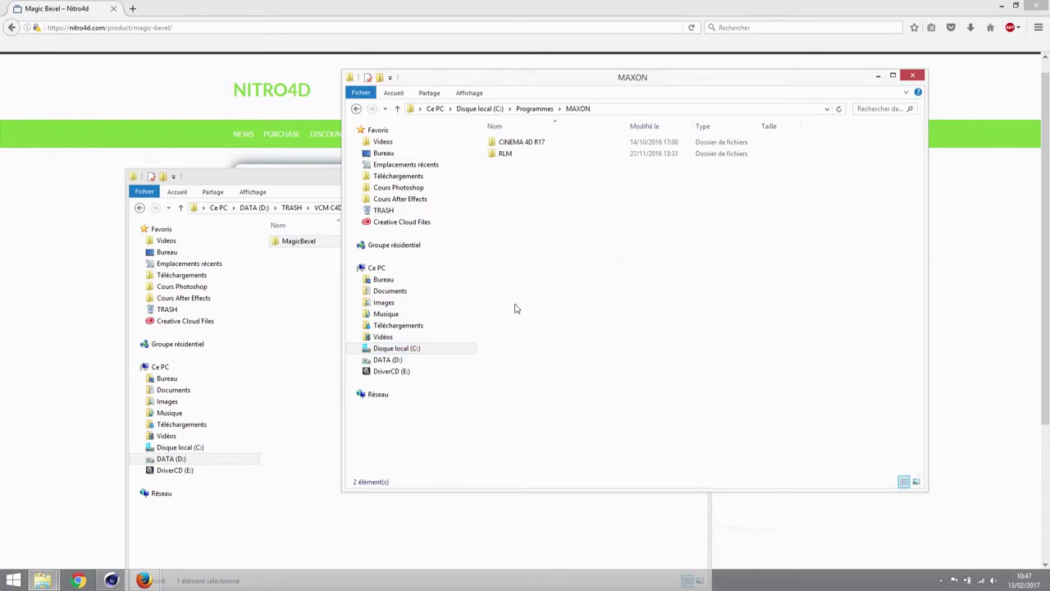
double_click(502, 155)
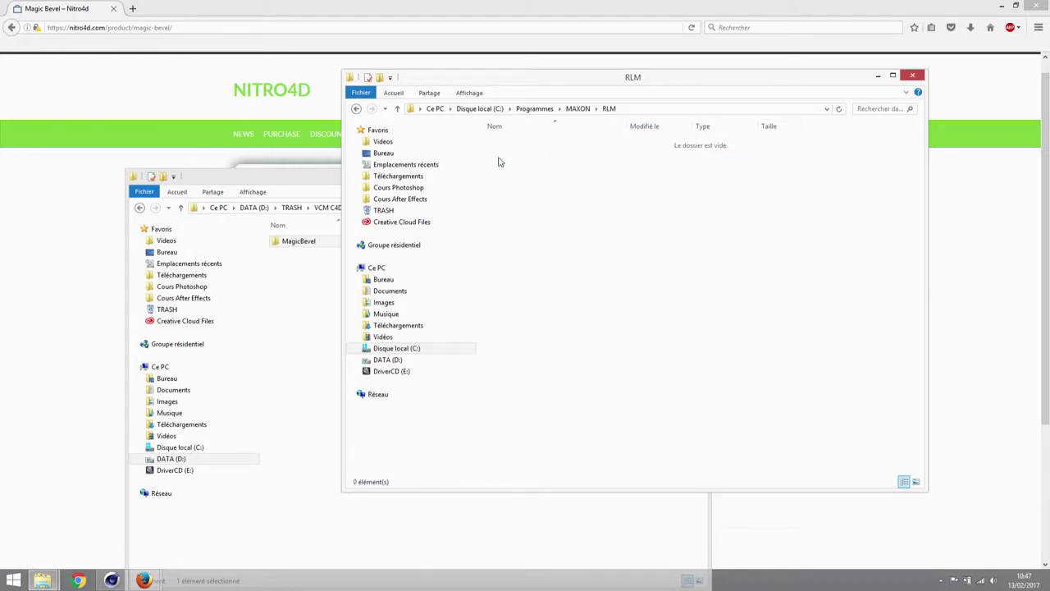
click(574, 110)
click(535, 109)
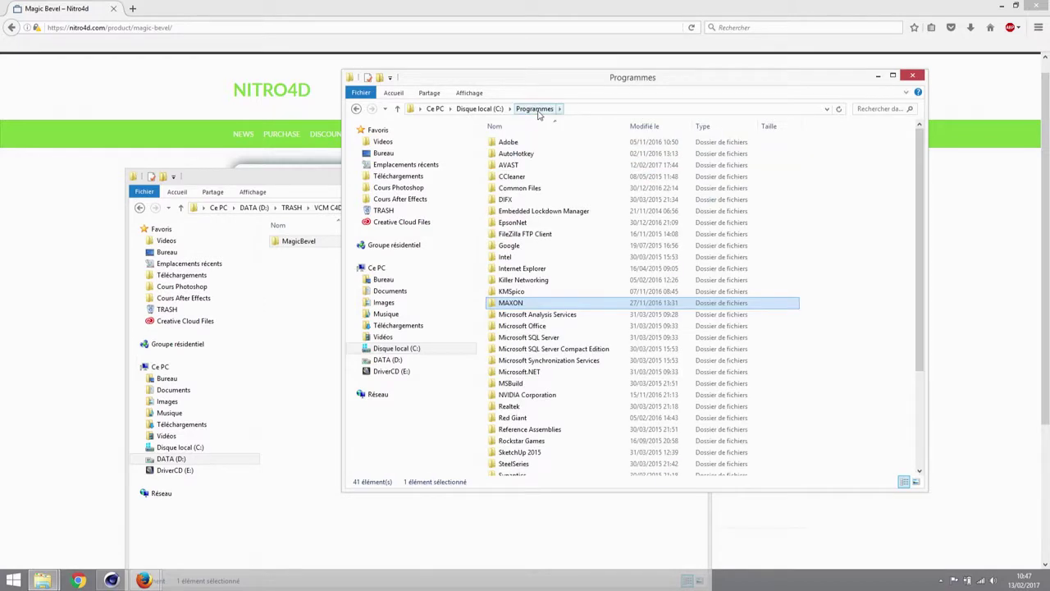
click(480, 108)
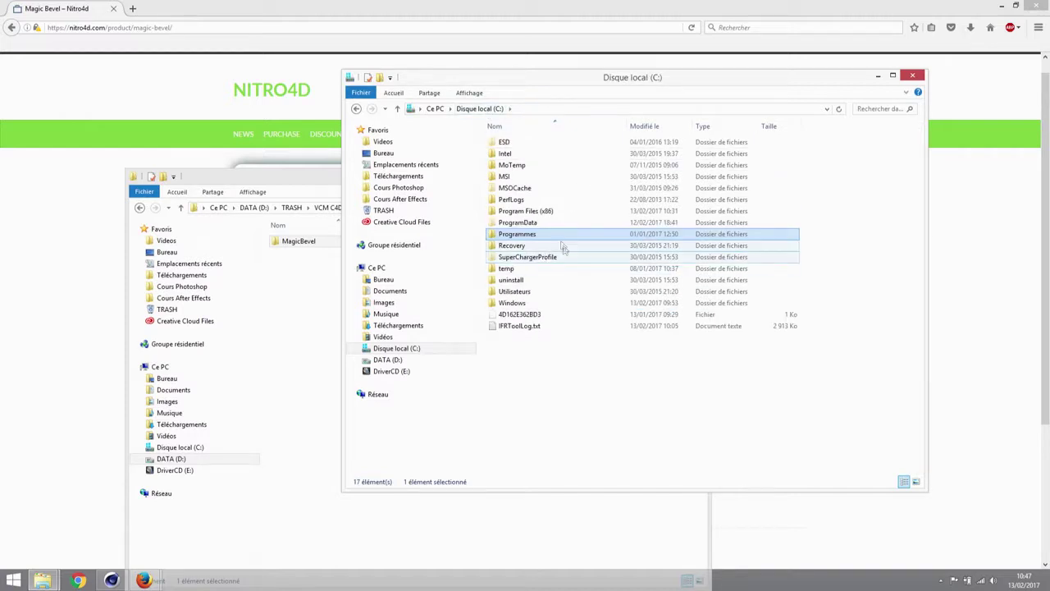
click(528, 213)
double_click(527, 212)
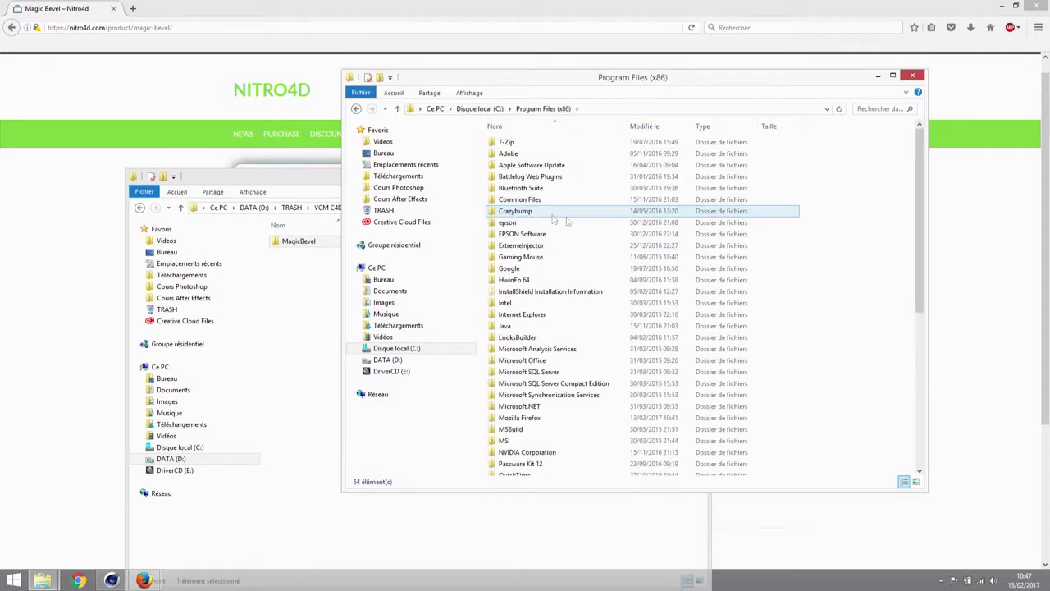
click(387, 360)
double_click(525, 257)
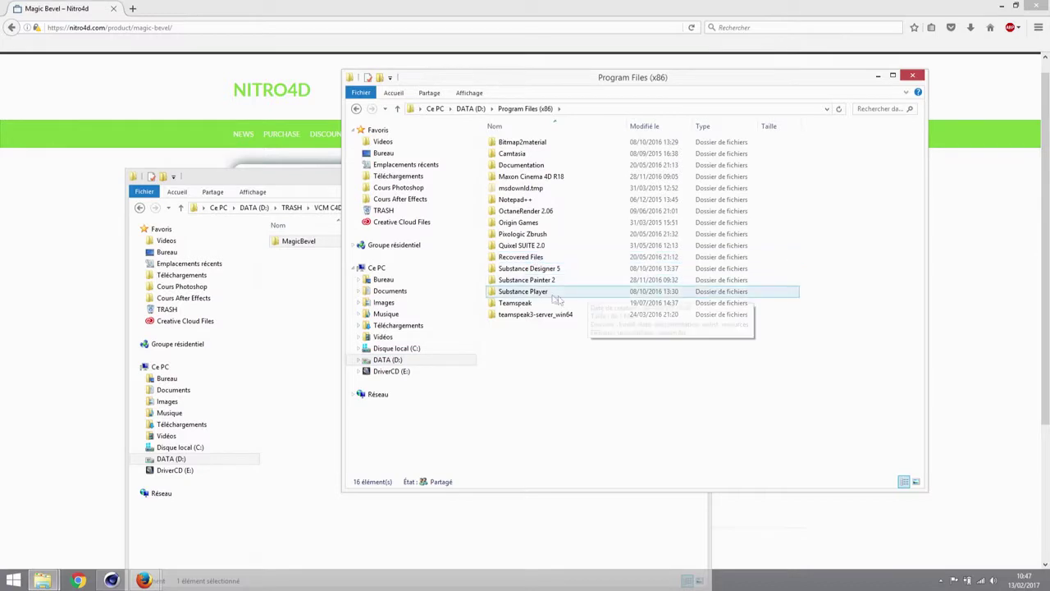
Return to drive C: and look through its Program Files (x86) folder for a Cinema 4D installation
click(402, 350)
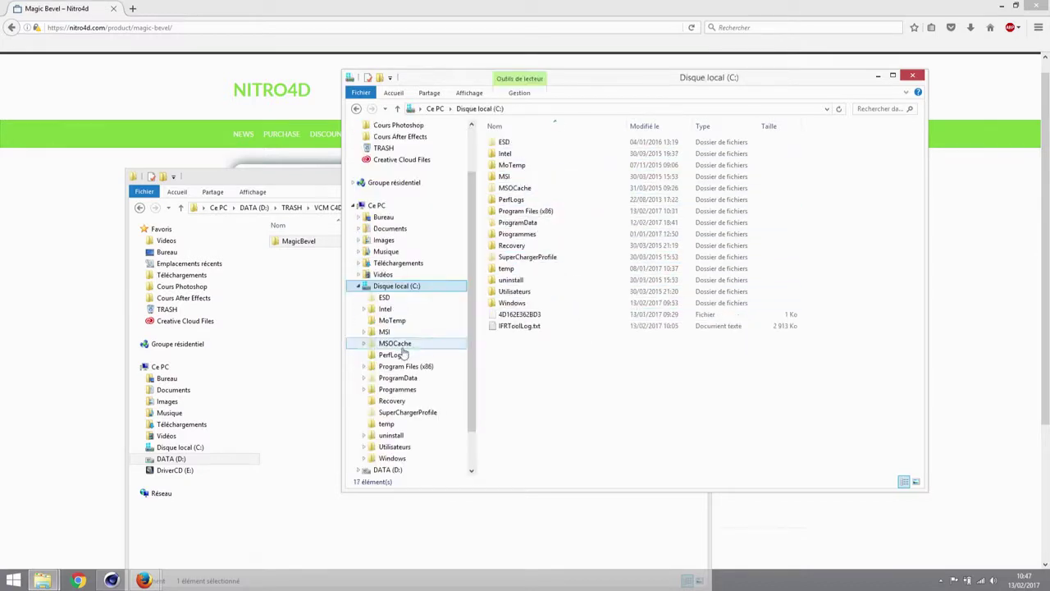
double_click(523, 215)
click(523, 369)
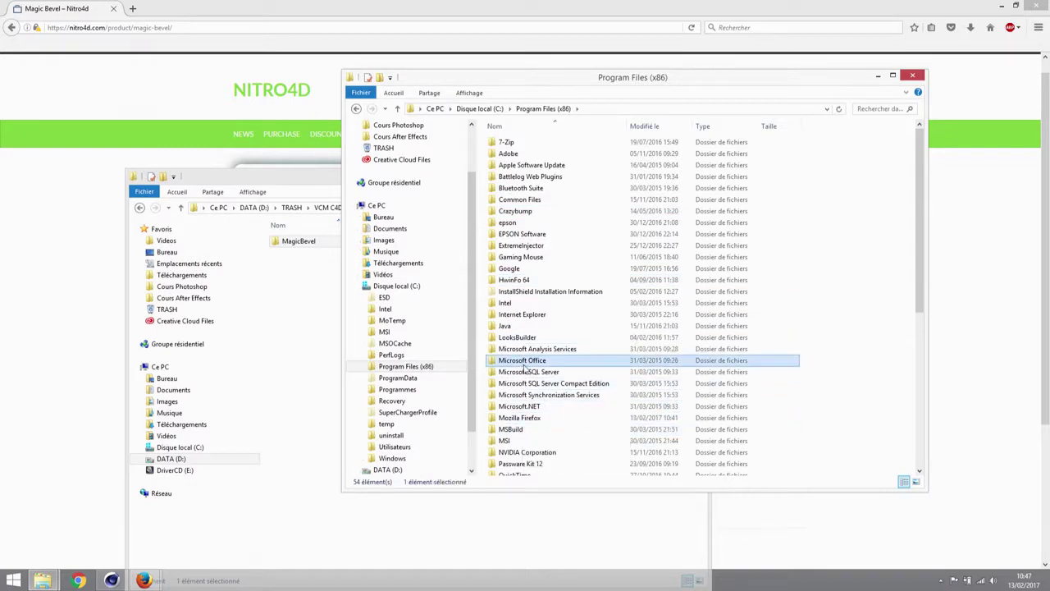
scroll(524, 369, down, 2)
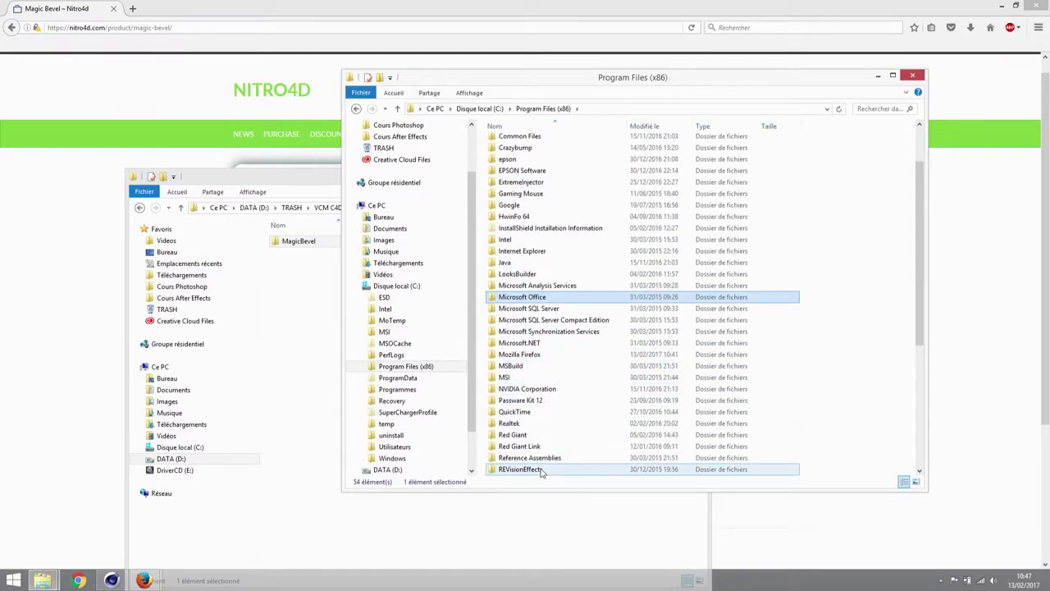
scroll(541, 393, up, 2)
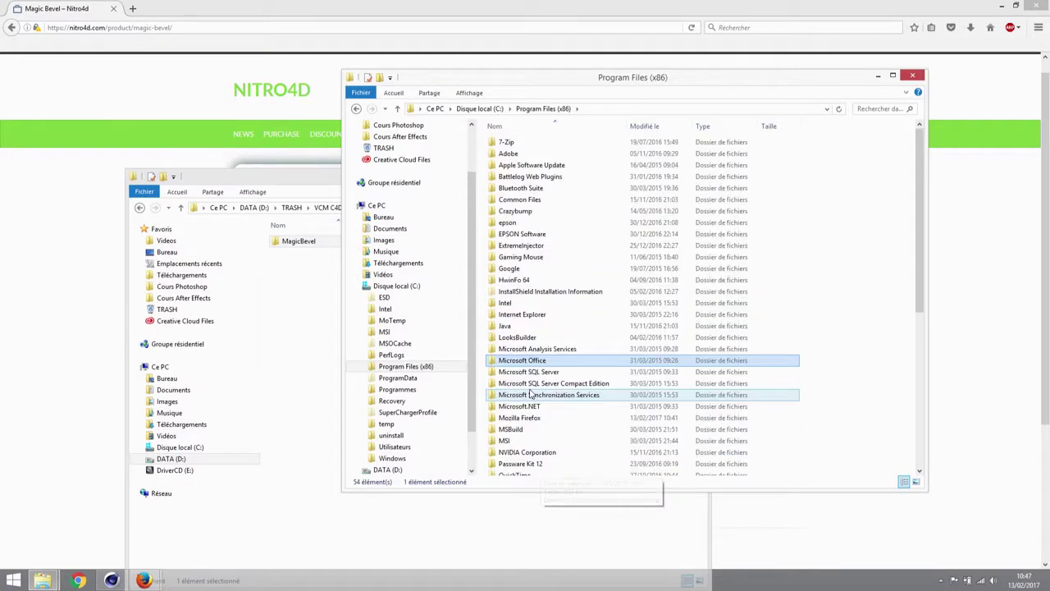
Check the RLM folder in C:\Programmes\MAXON and open the CINEMA 4D R17 folder
click(483, 109)
double_click(520, 236)
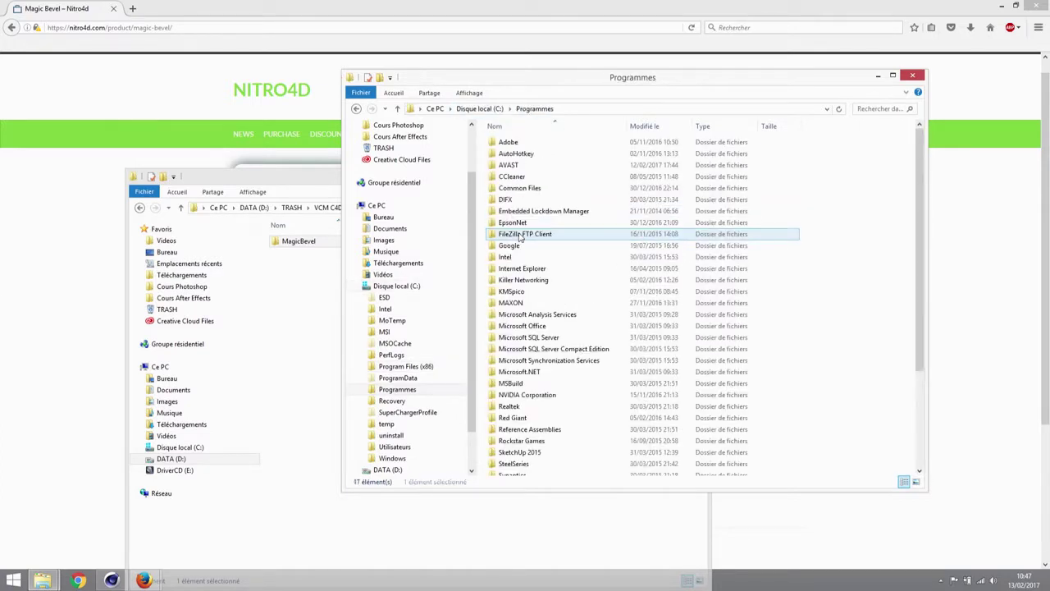
click(505, 304)
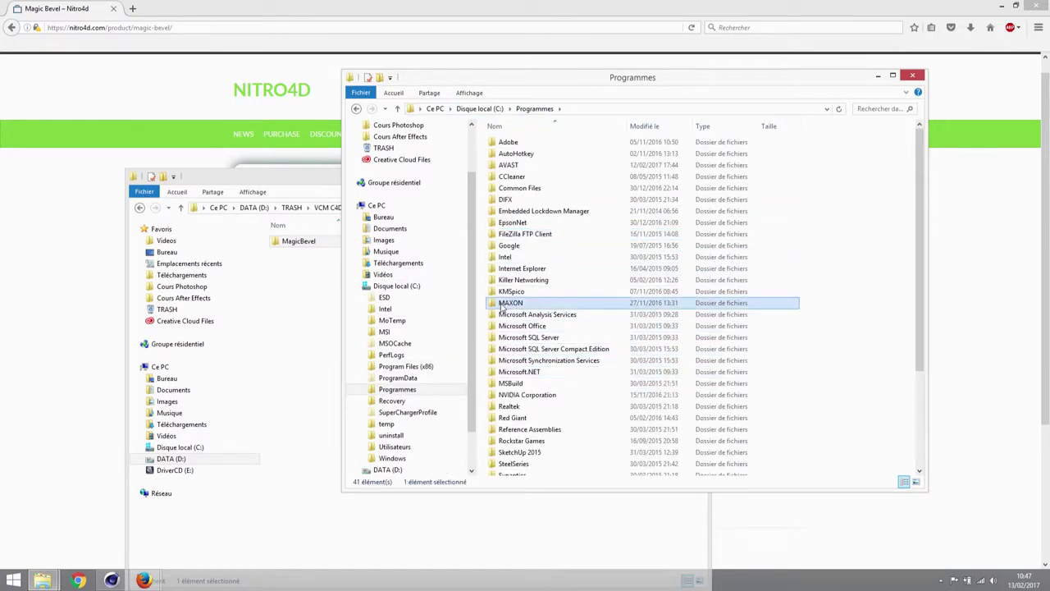
double_click(505, 303)
double_click(501, 154)
click(577, 108)
double_click(502, 142)
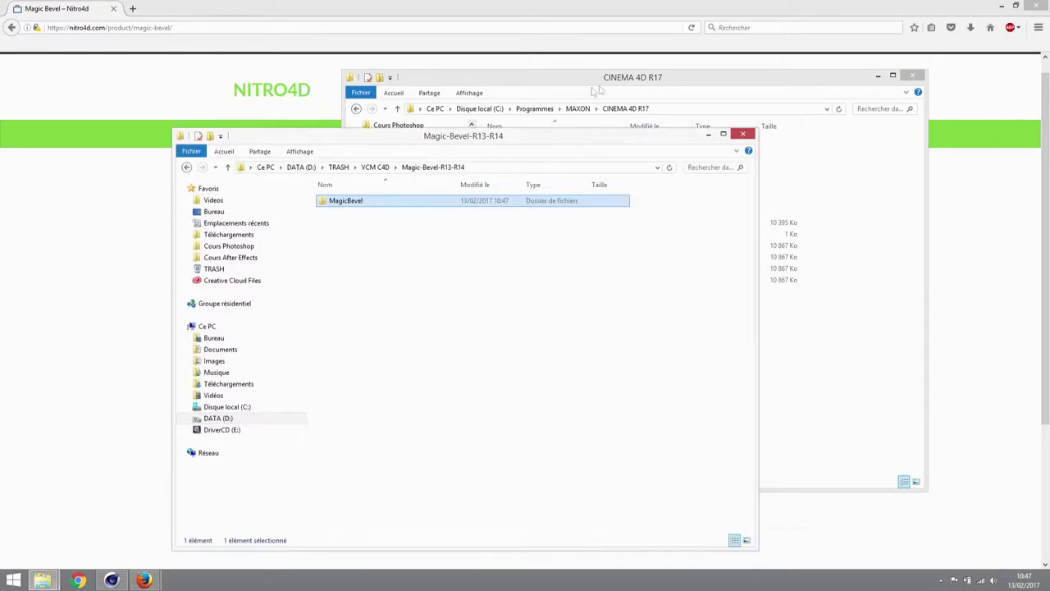
Open the plugins folder of CINEMA 4D R17 beside the window holding the extracted MagicBevel folder
drag(640, 81, 661, 65)
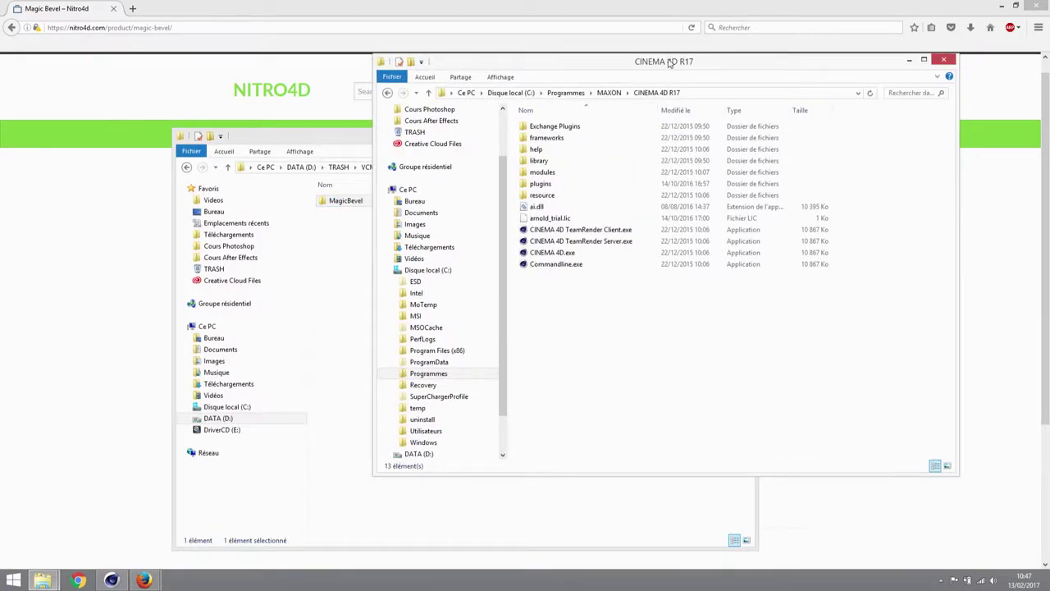
click(535, 185)
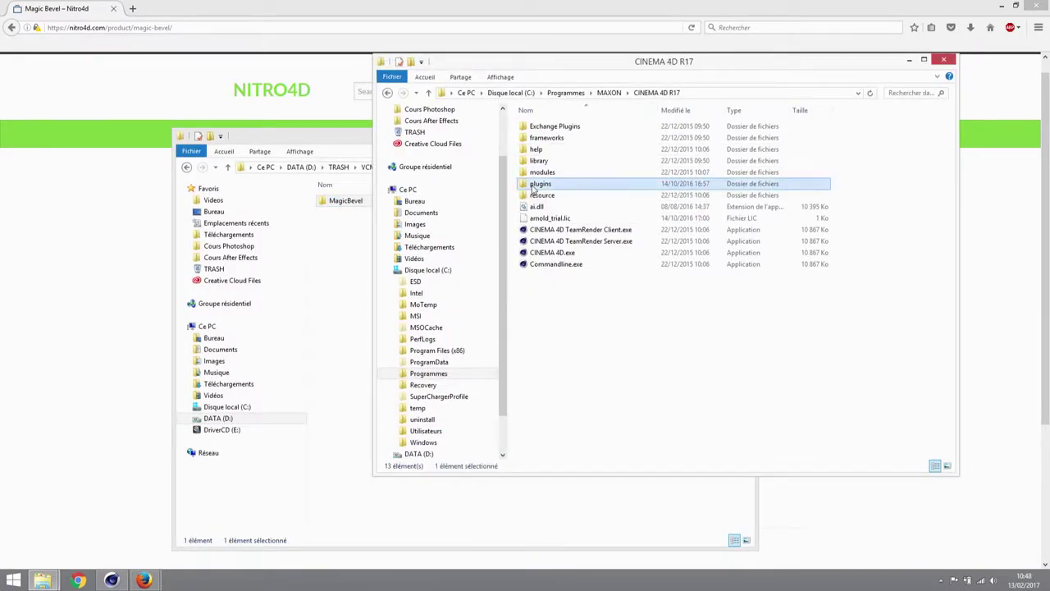
double_click(533, 185)
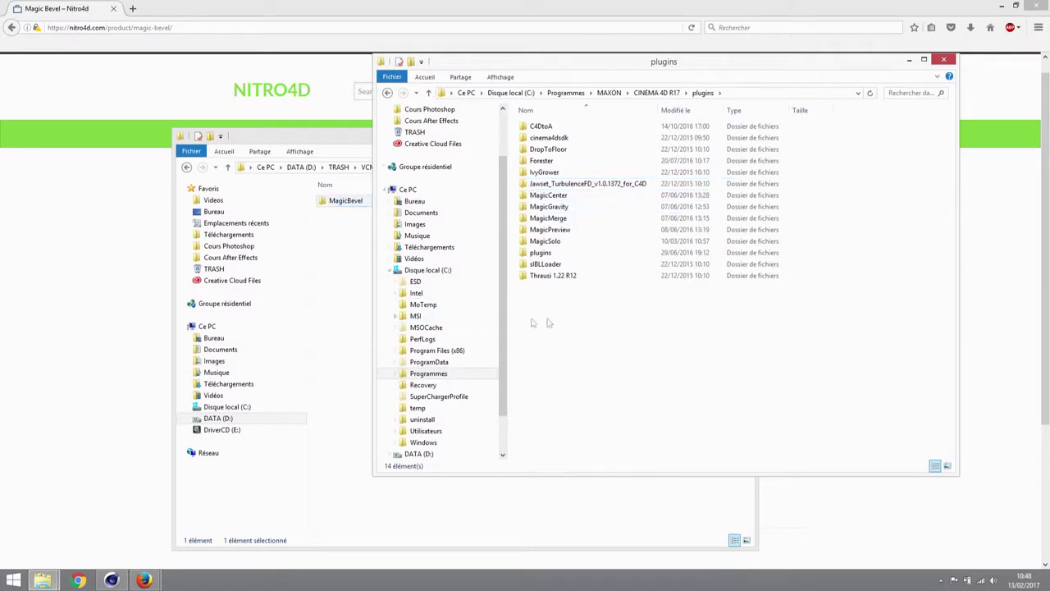
click(319, 205)
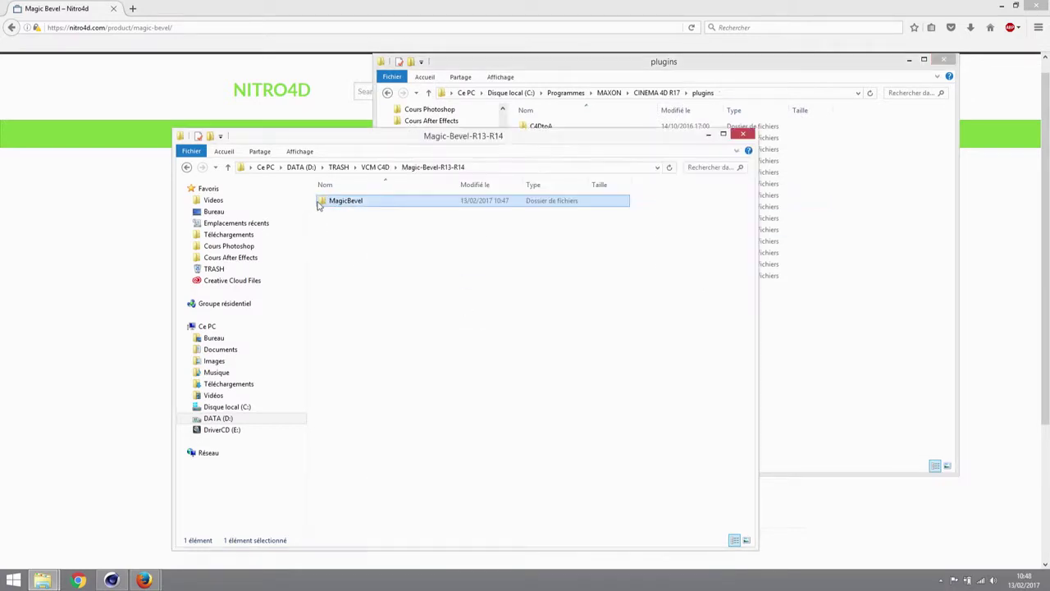
click(788, 342)
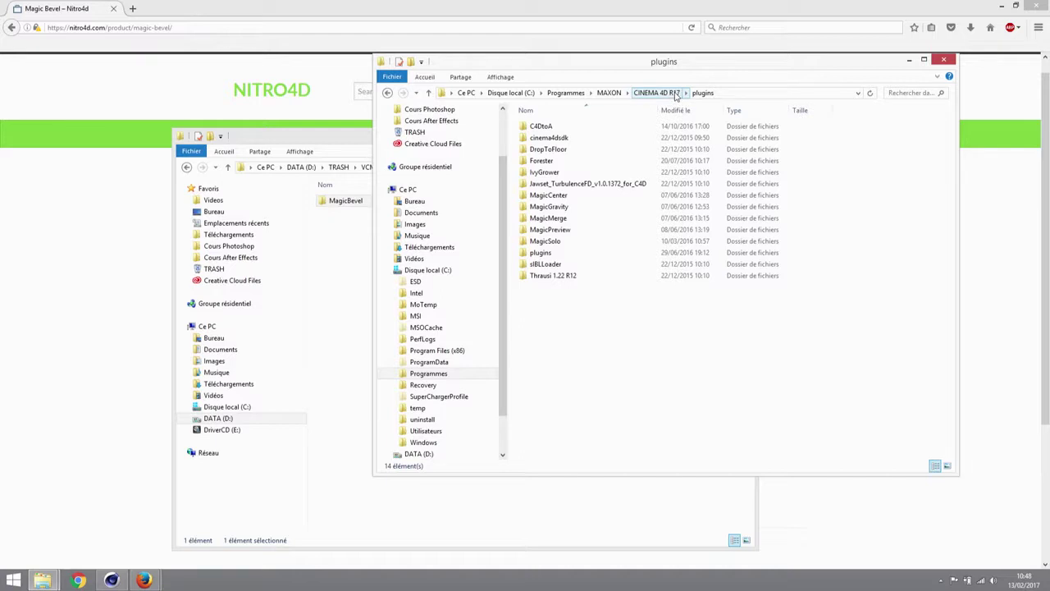
Look for the Cinema 4D installation in C:\ProgramData and D:\Program Files (x86)
click(510, 93)
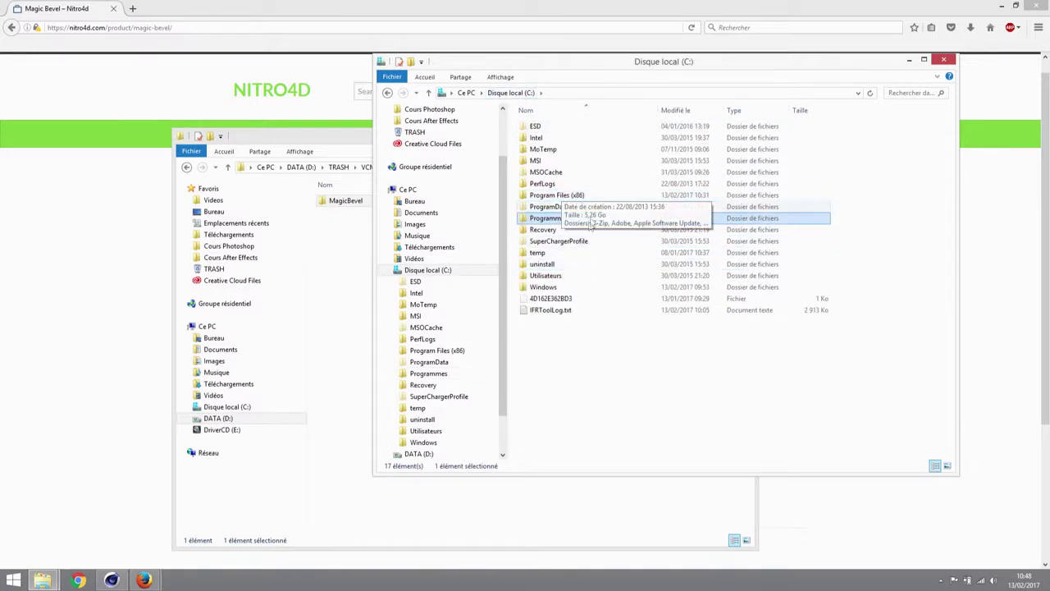
double_click(546, 207)
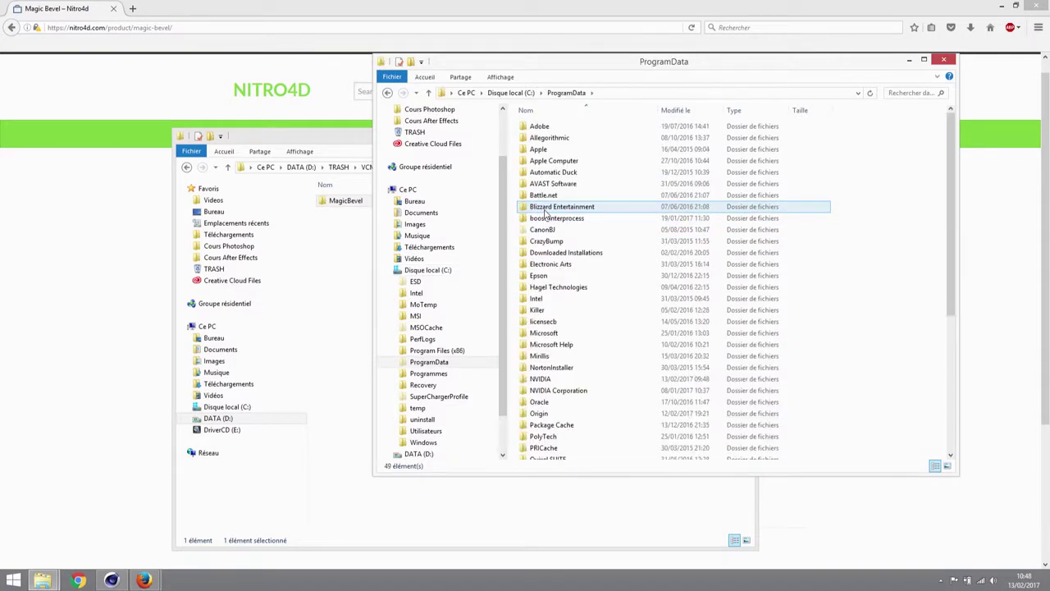
scroll(553, 417, down, 1)
click(552, 414)
scroll(591, 410, down, 4)
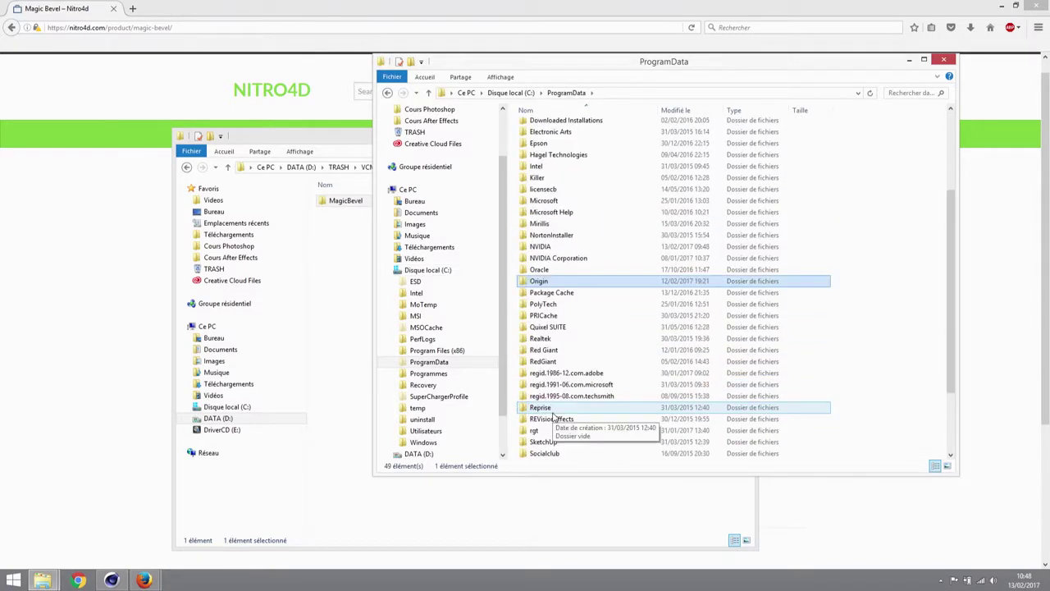
scroll(591, 410, up, 4)
click(390, 270)
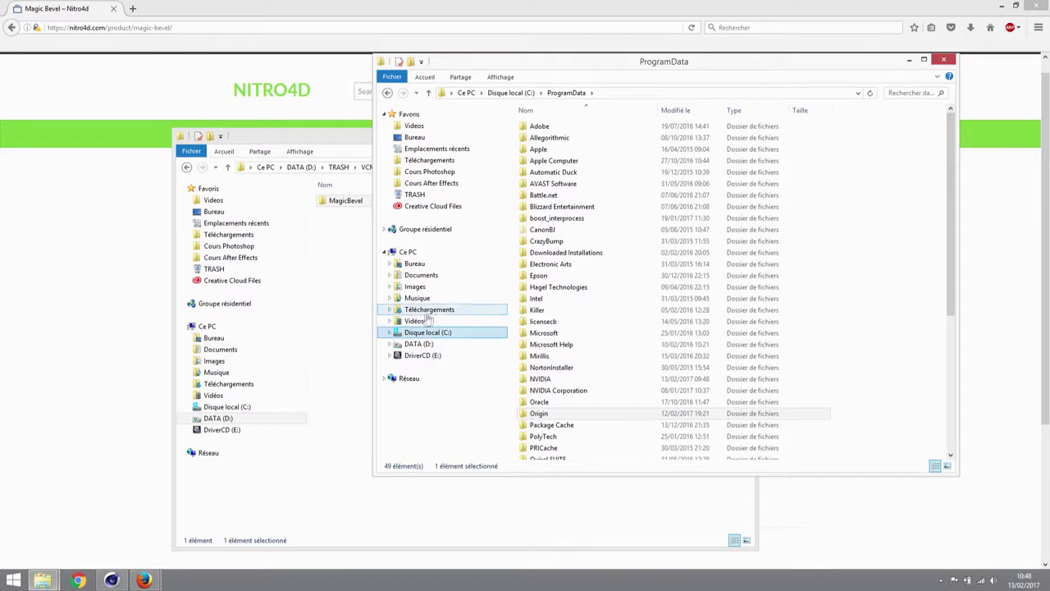
click(418, 344)
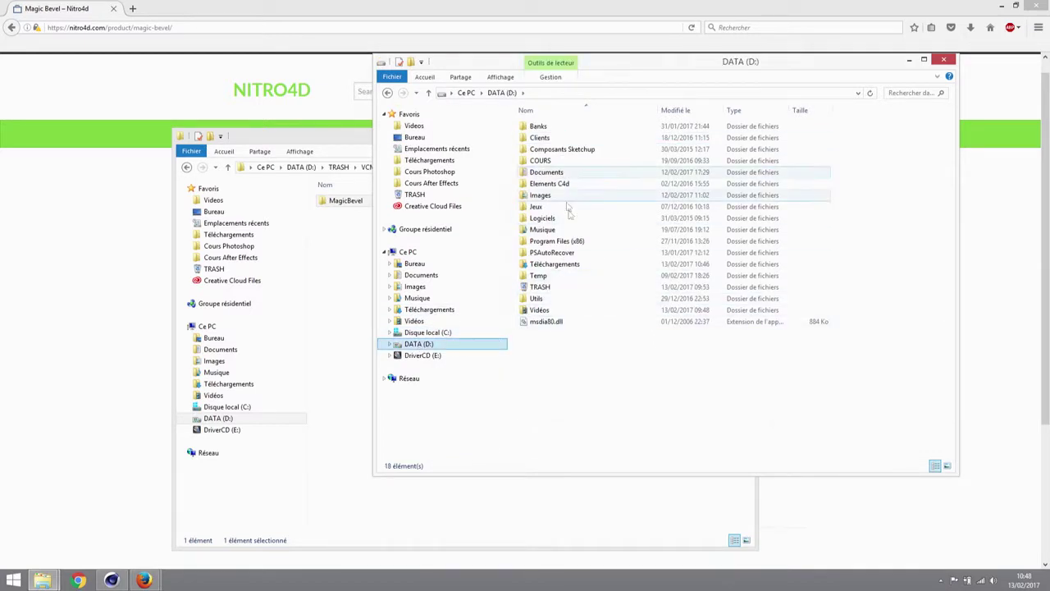
double_click(566, 242)
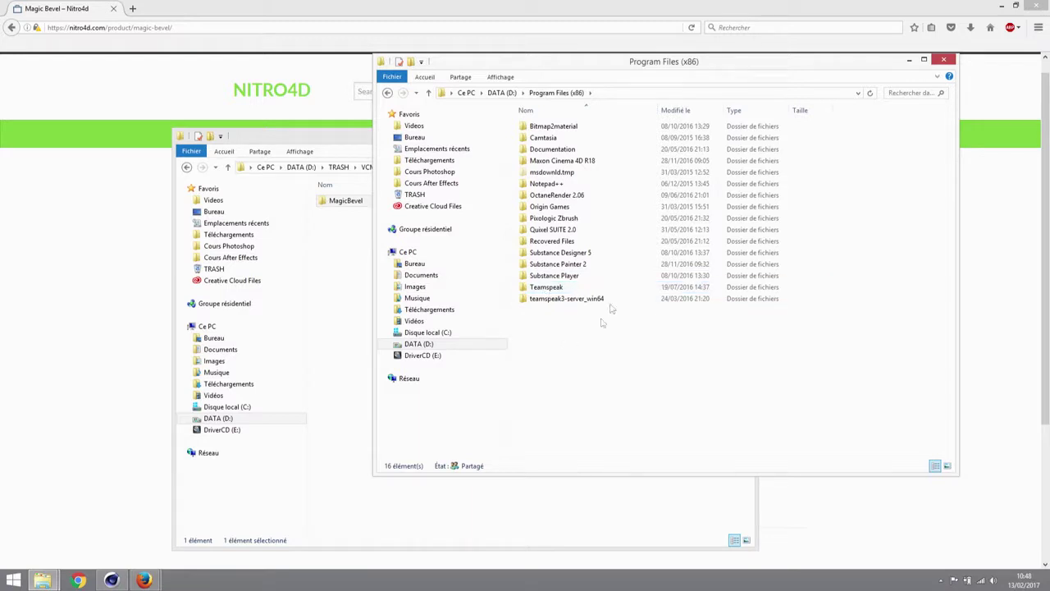
Look through C:\Program Files (x86) for the Cinema 4D folder and return to the root of drive C:
click(414, 332)
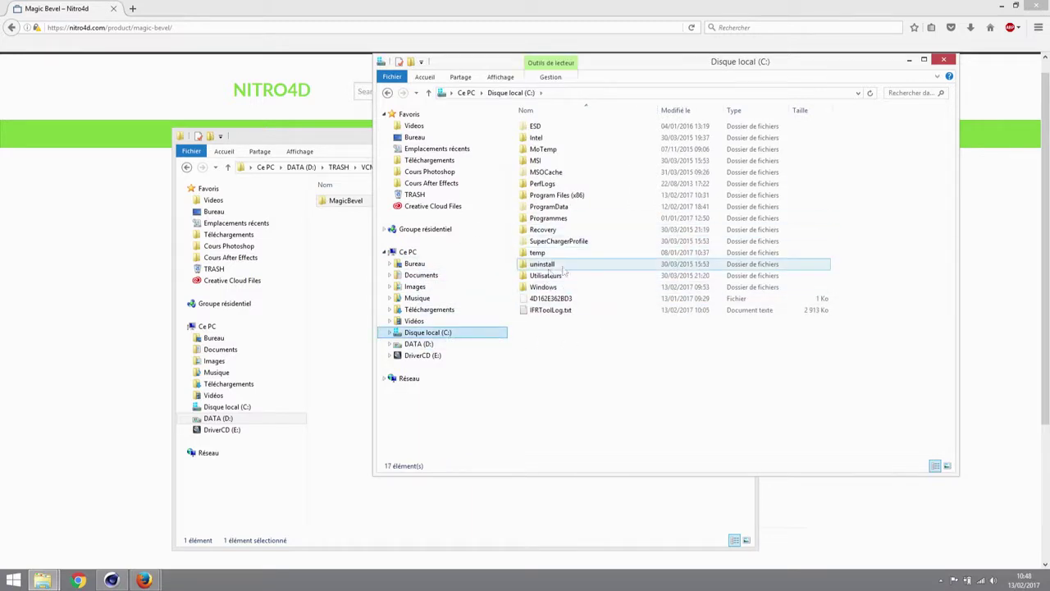
click(550, 196)
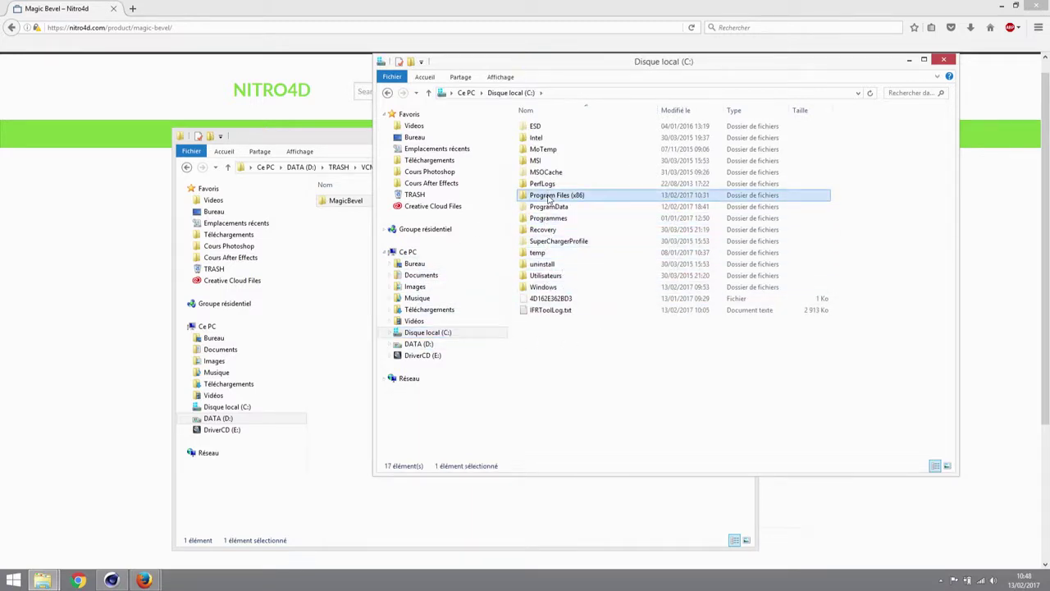
double_click(549, 196)
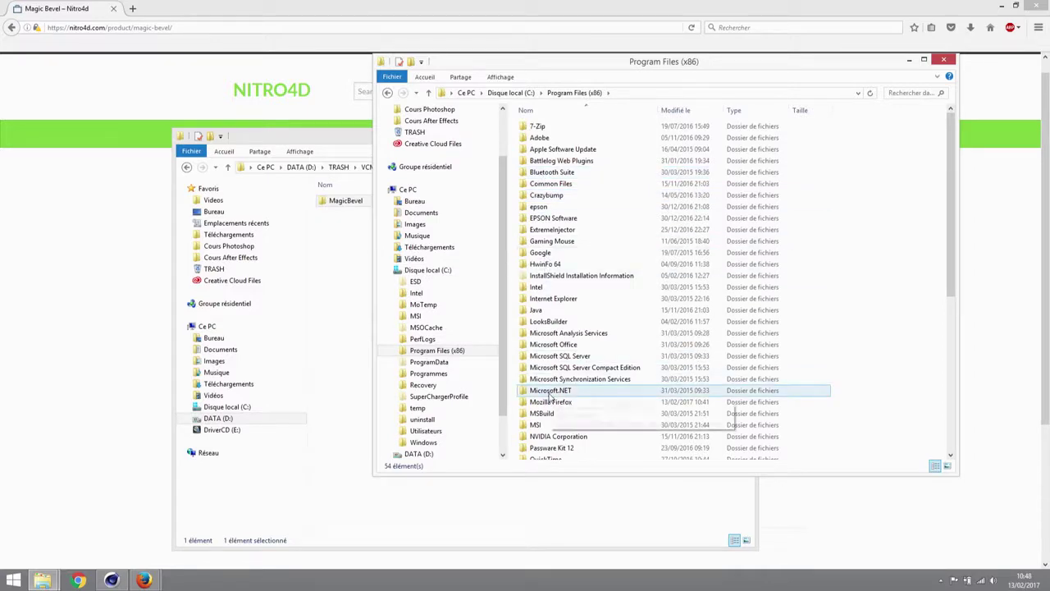
click(551, 447)
scroll(555, 449, down, 2)
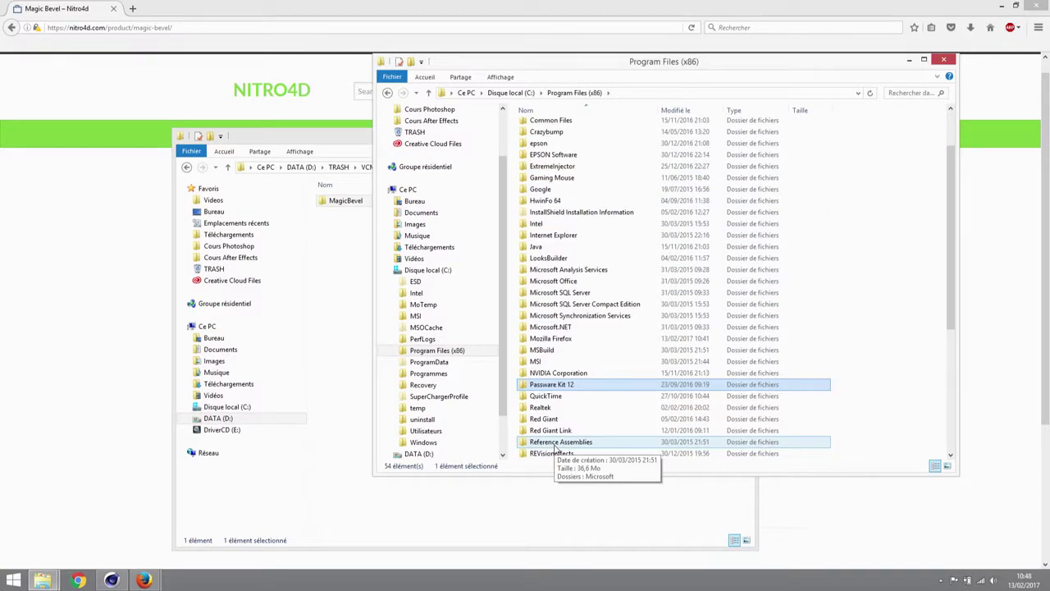
scroll(555, 447, up, 2)
click(510, 92)
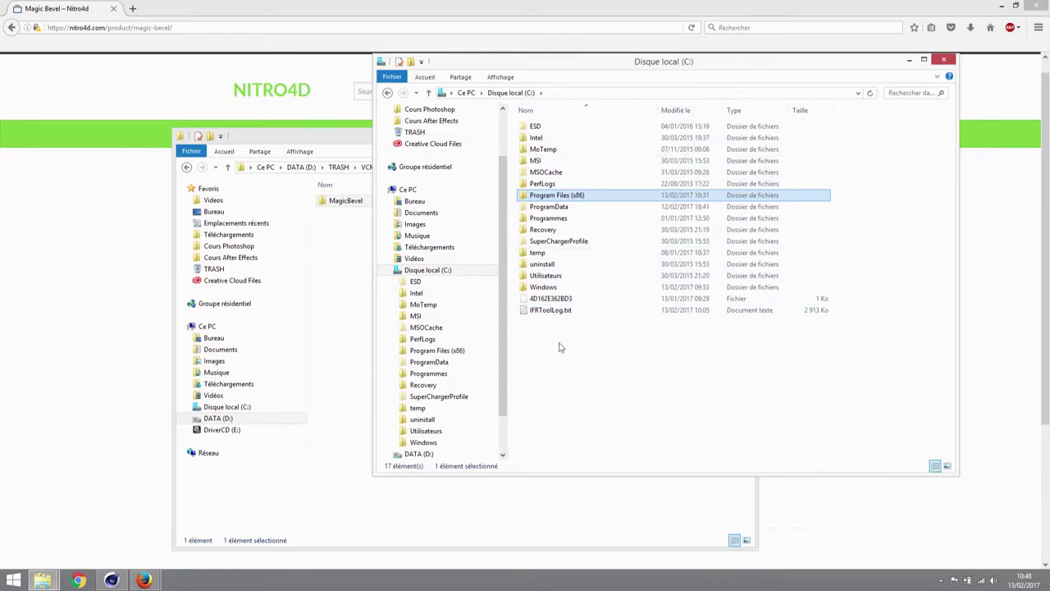
Open the file location of the CINEMA 4D R18 shortcut from the Windows start screen
click(25, 579)
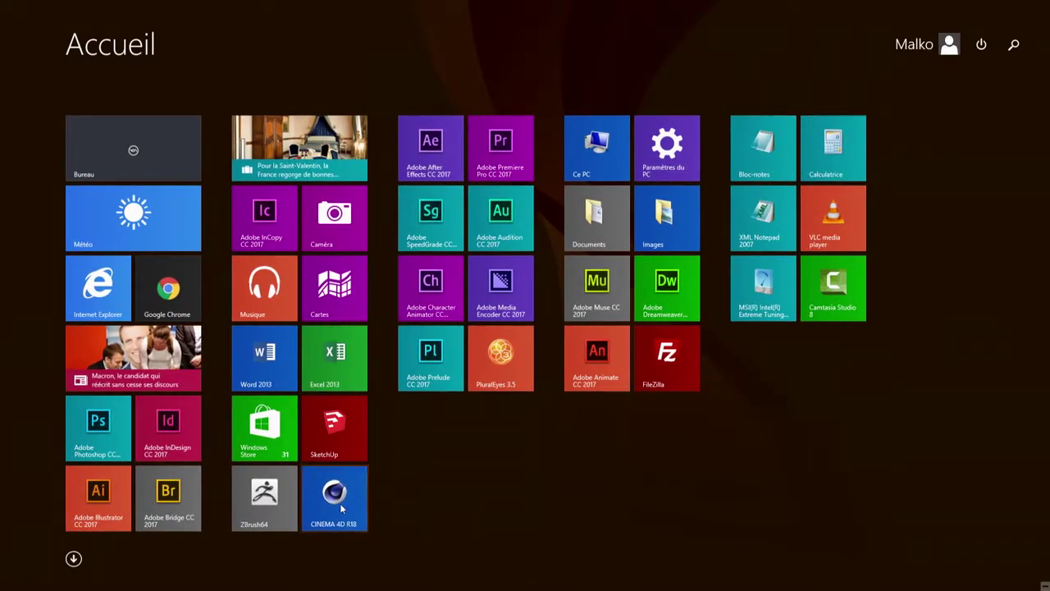
right_click(343, 508)
click(386, 485)
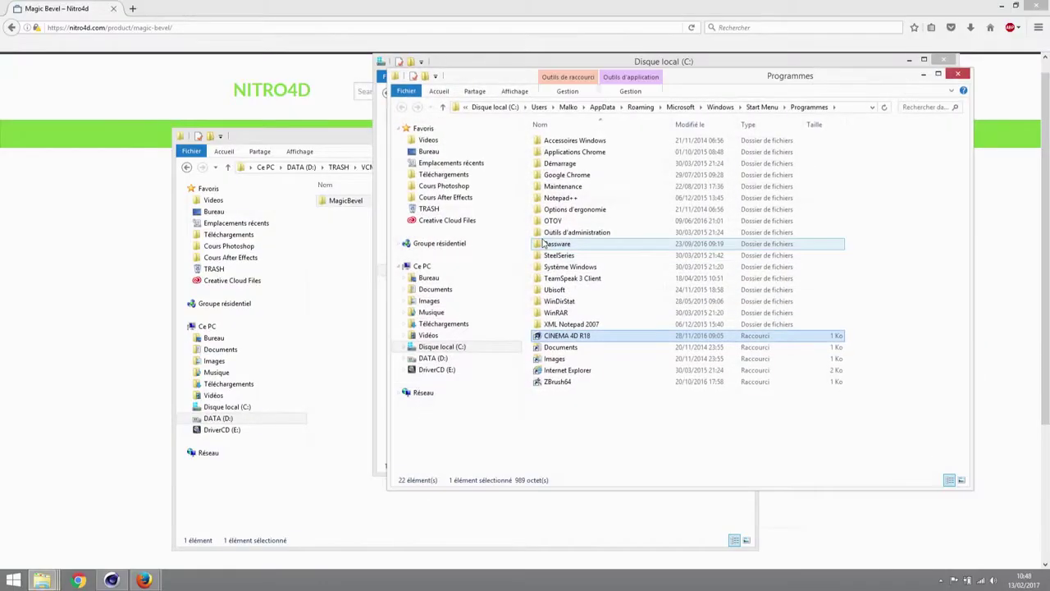
Open the target location of the CINEMA 4D R18 shortcut and go to D:\Program Files (x86)\Maxon Cinema 4D R18\plugins
right_click(556, 342)
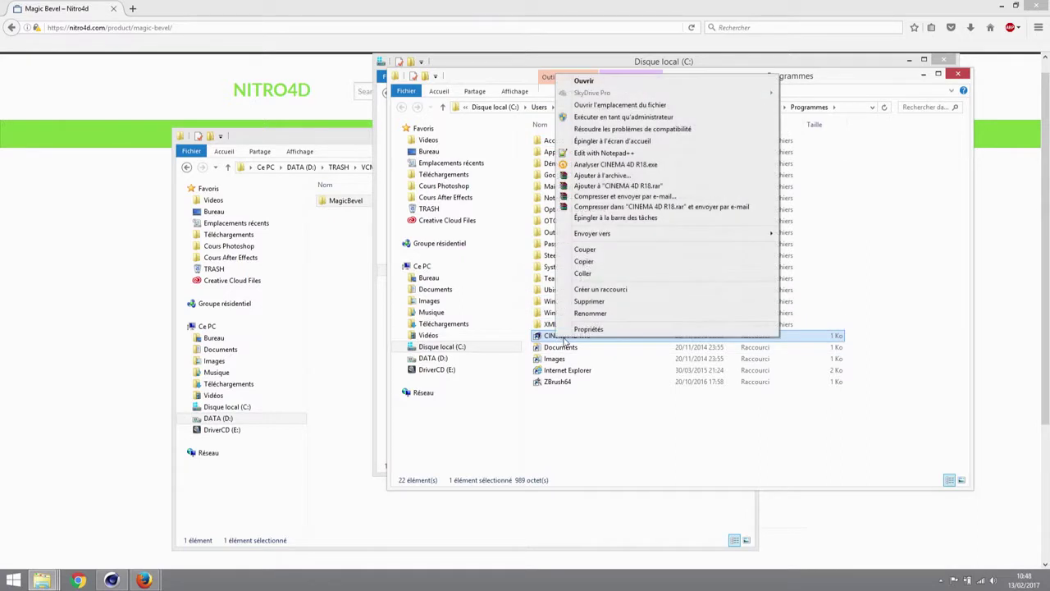
click(608, 105)
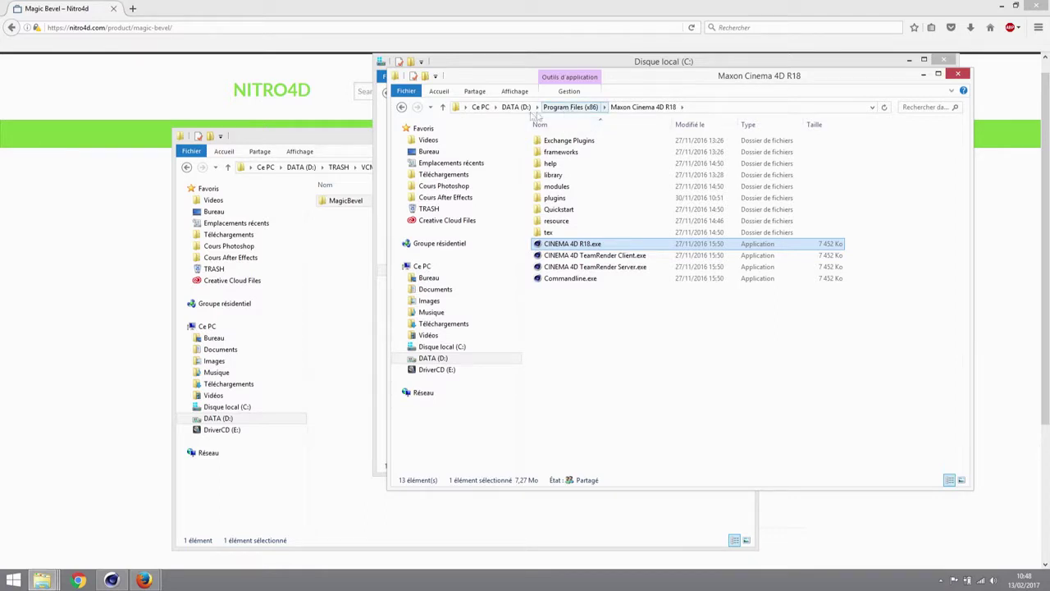
click(459, 360)
double_click(570, 256)
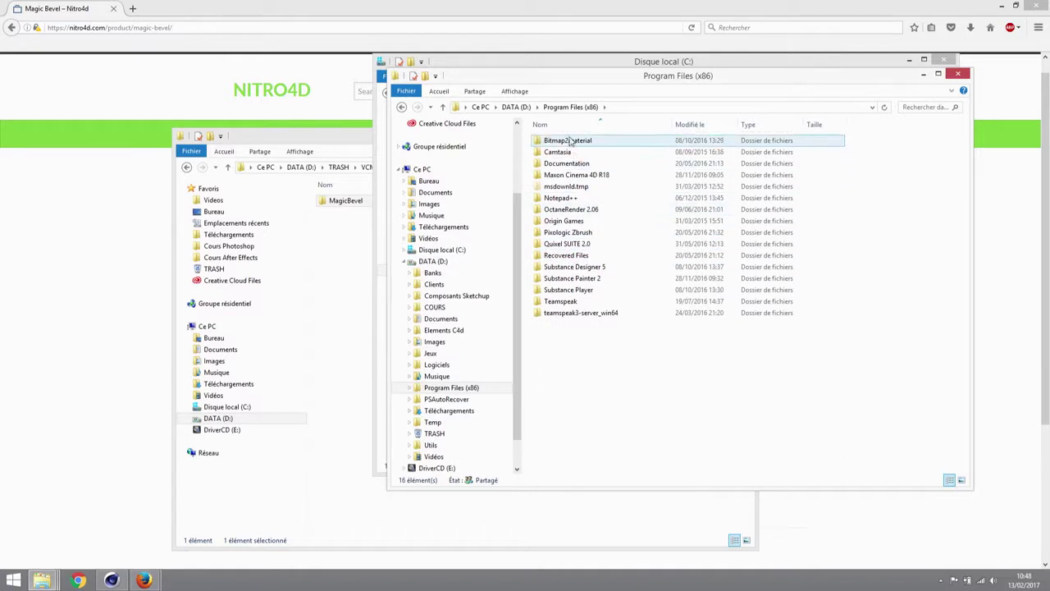
double_click(574, 174)
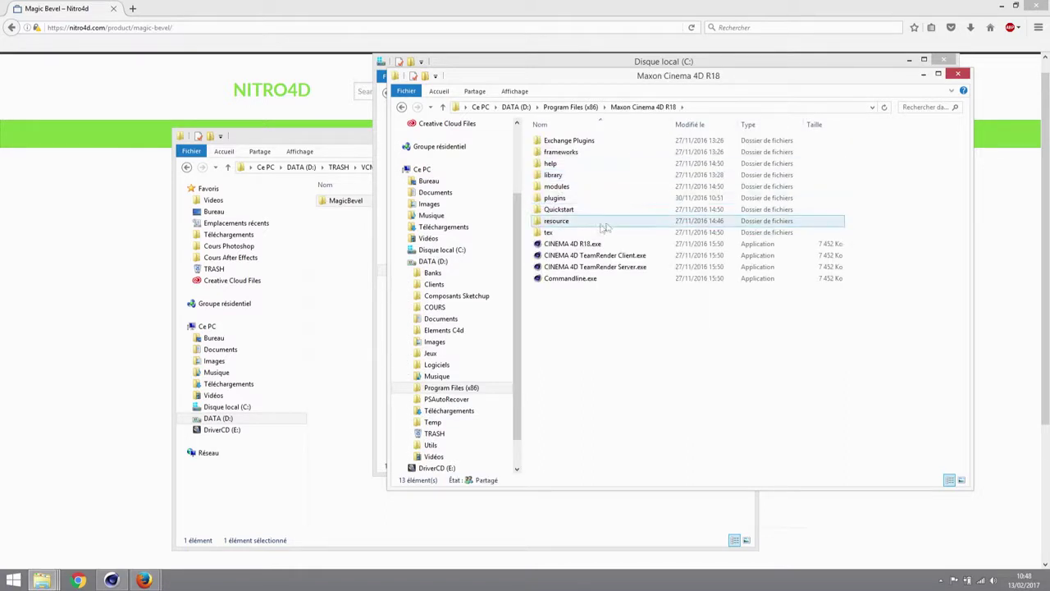
double_click(554, 199)
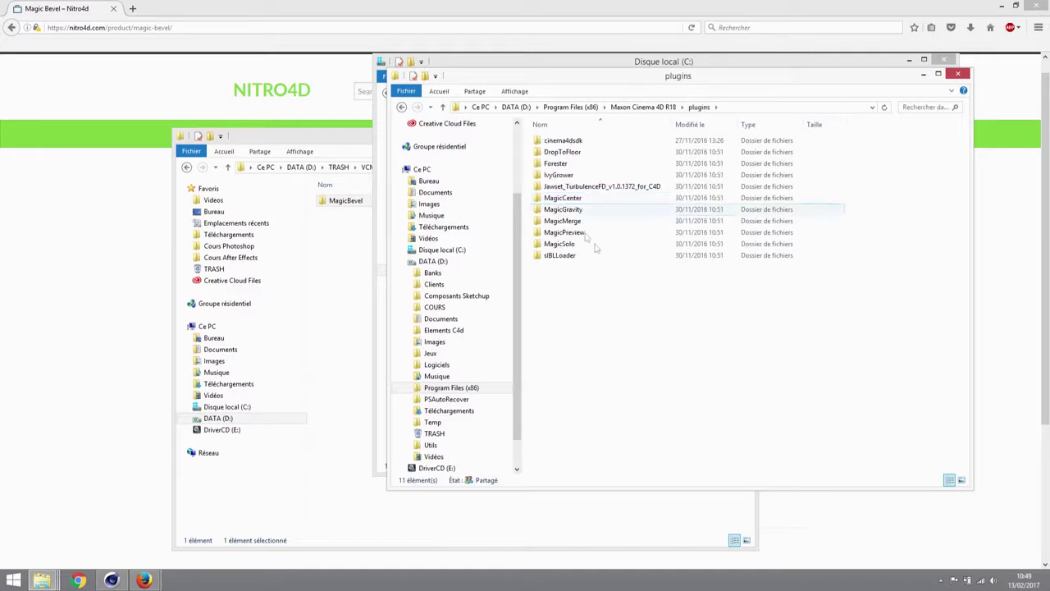
Move the extracted MagicBevel folder into the Cinema 4D R18 plugins folder and close that folder's window
drag(340, 201, 587, 312)
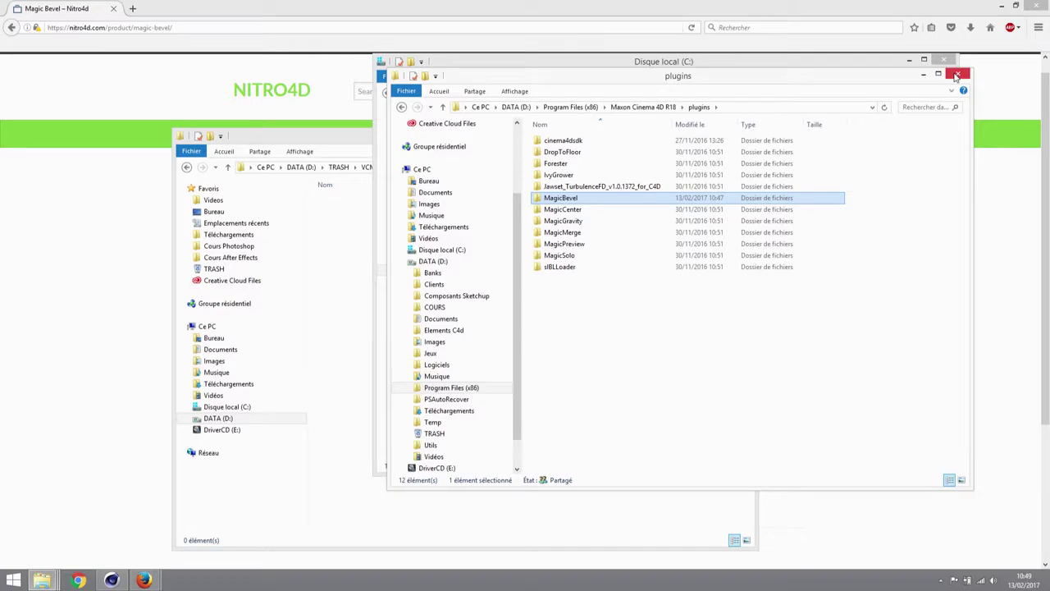
click(957, 74)
Quit the running Cinema 4D and close the remaining browser and File Explorer windows
right_click(112, 580)
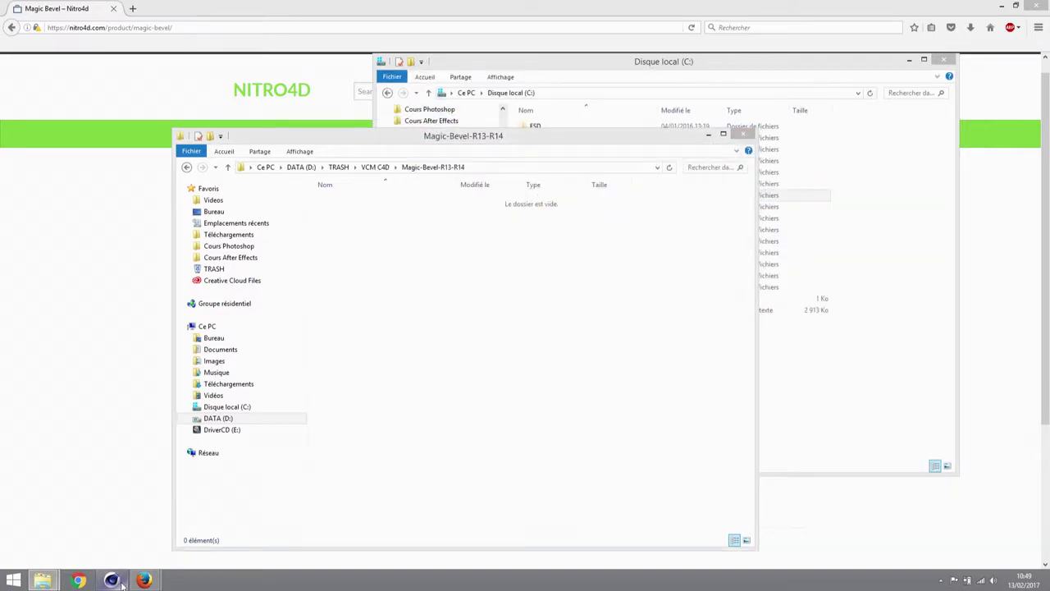
click(70, 552)
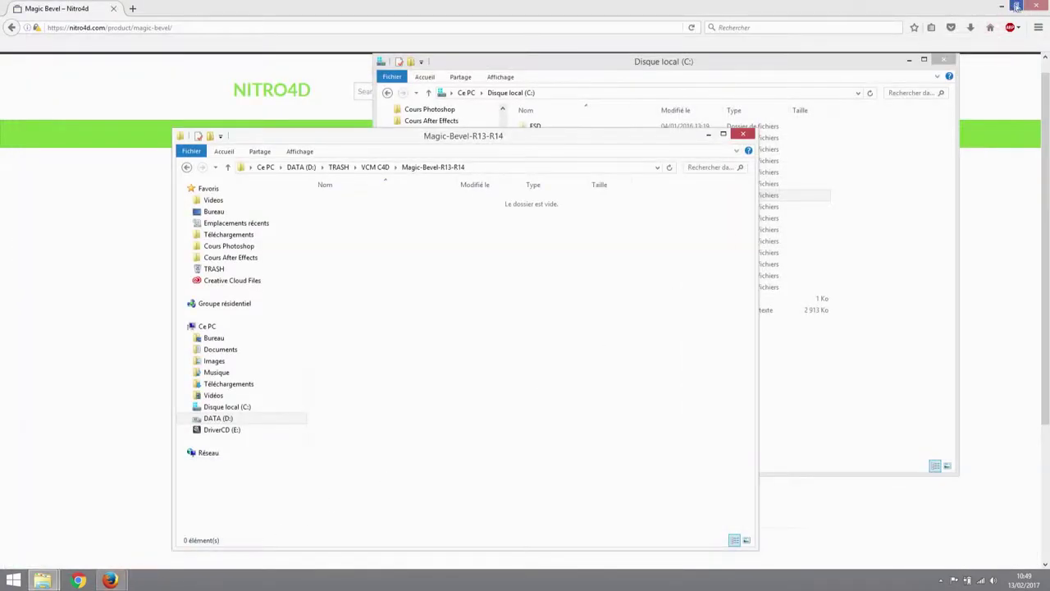
click(1007, 5)
click(944, 59)
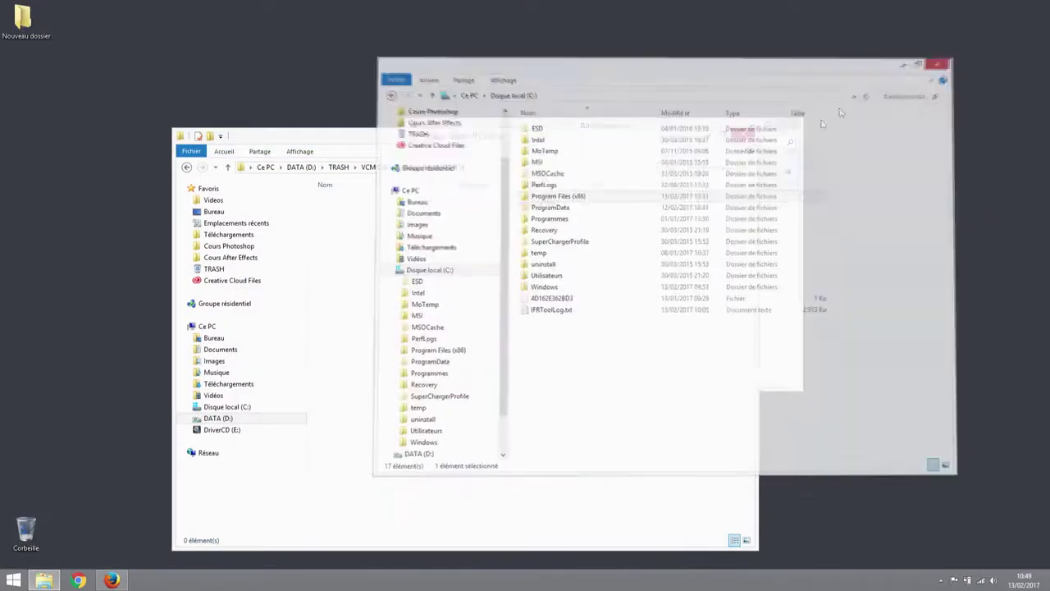
click(767, 134)
click(788, 124)
click(743, 134)
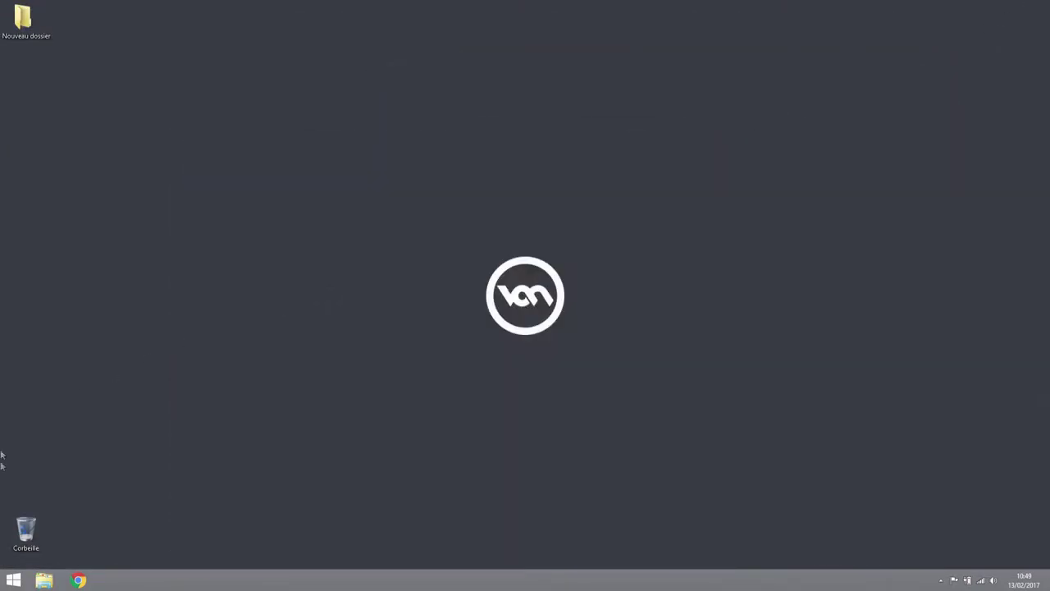
Launch CINEMA 4D R18 from the Windows start screen and look through the list of its external modules
click(4, 584)
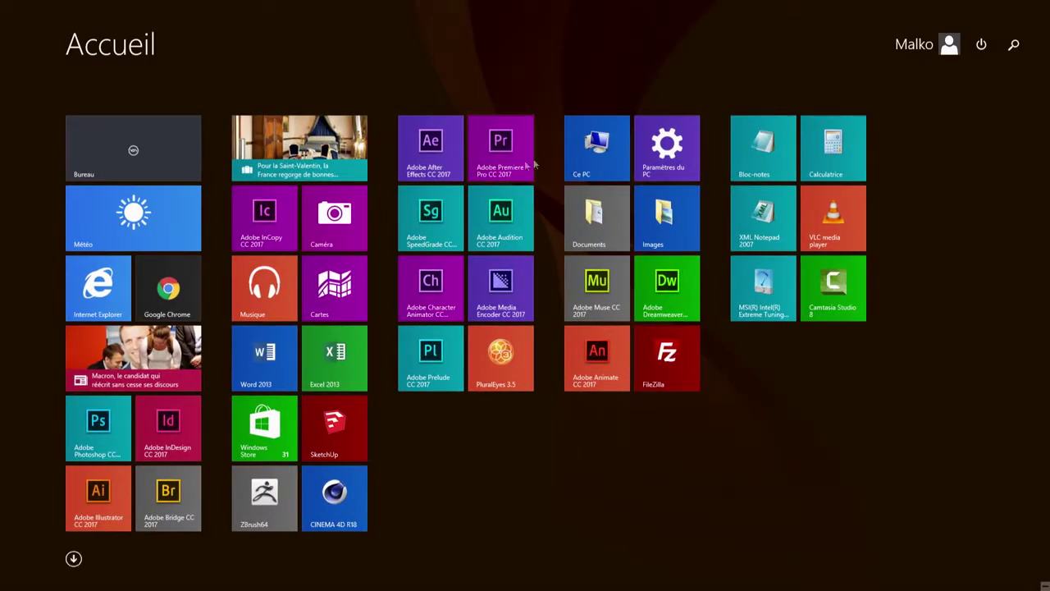
click(364, 494)
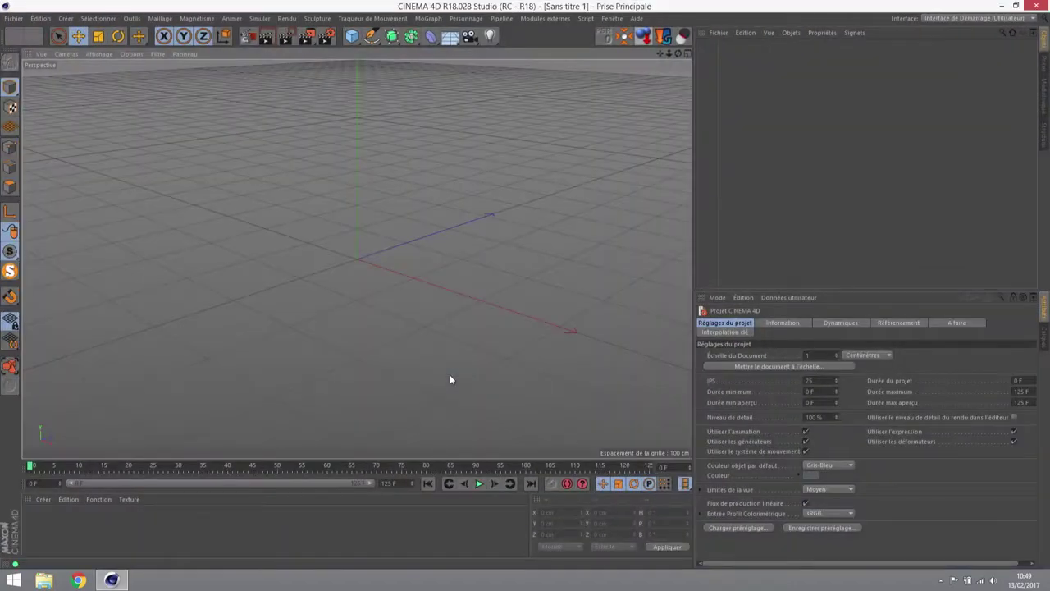
click(540, 19)
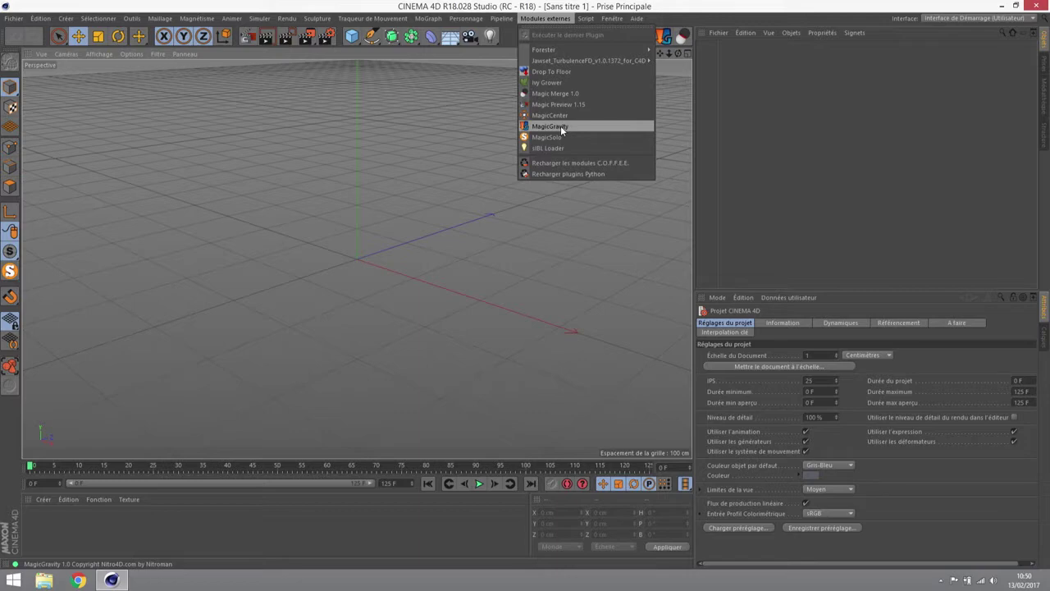
Switch the interface layout to Interface de Démarrage and display the external modules list again
click(994, 21)
click(977, 18)
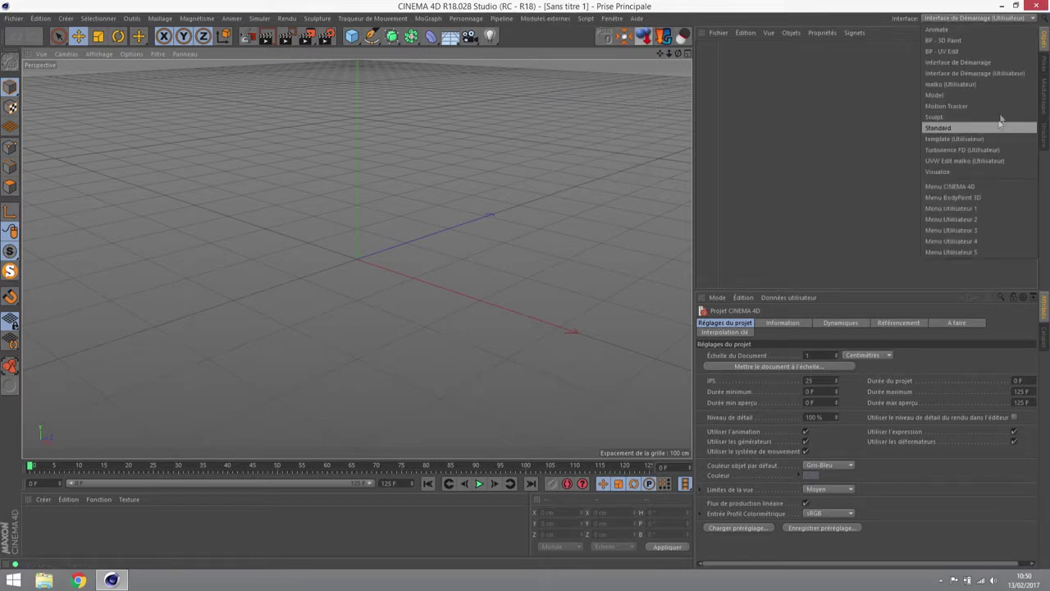
click(981, 61)
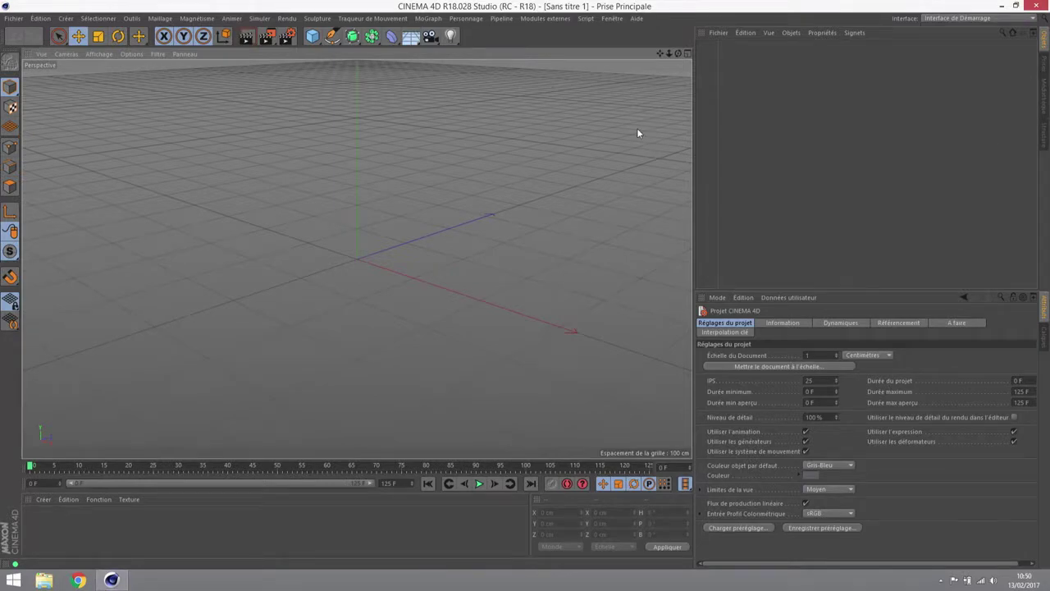
click(545, 18)
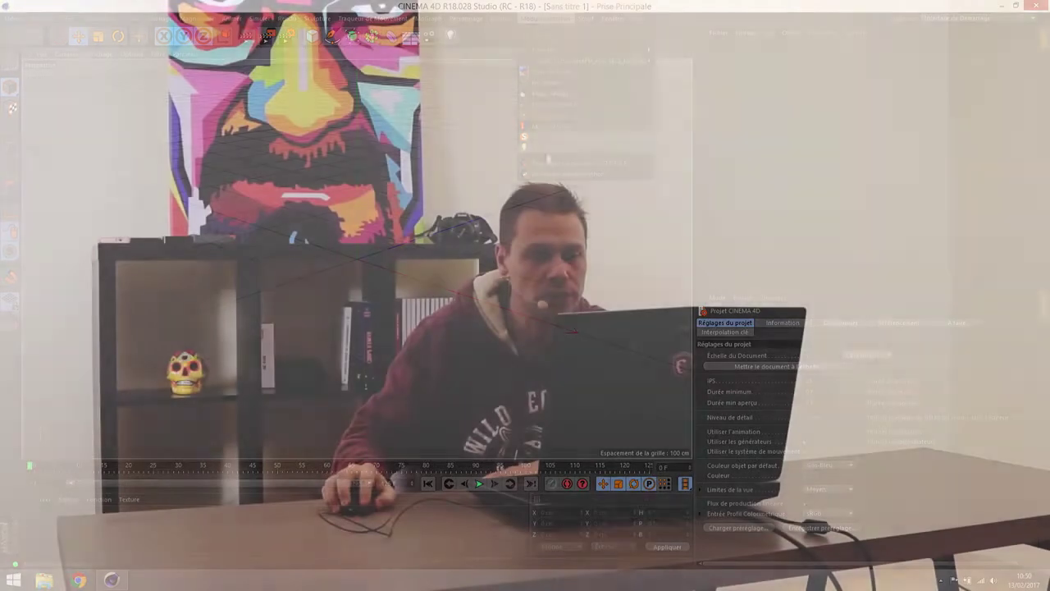